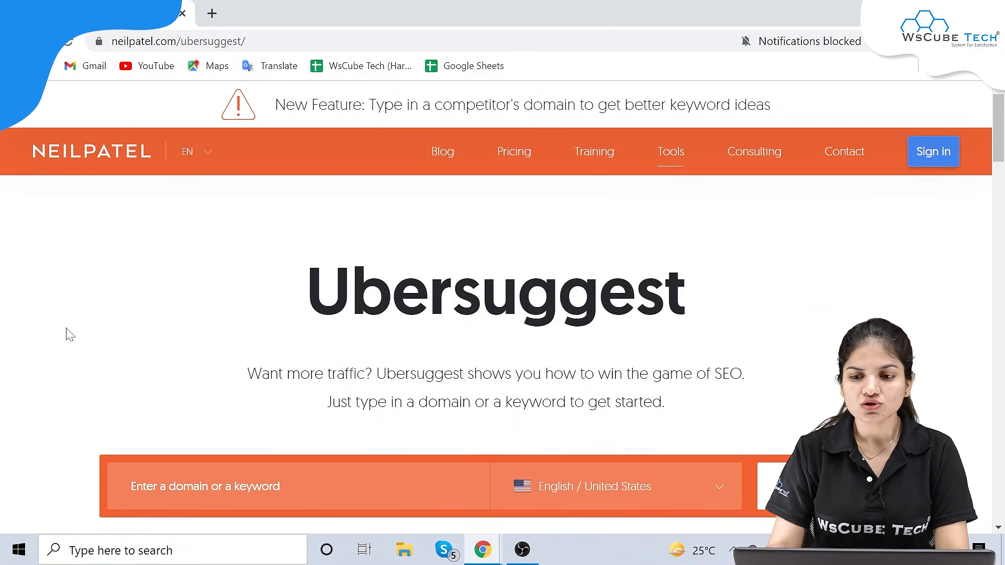
- Skim the Ubersuggest landing page and sign in to reach the account dashboard
scroll(381, 195, down, 5)
scroll(665, 294, down, 6)
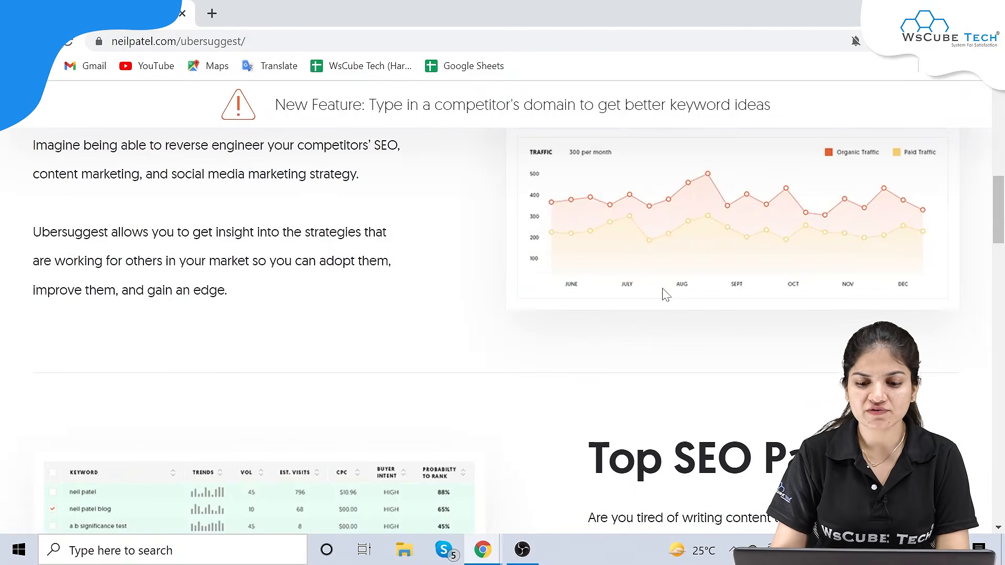
scroll(665, 293, up, 12)
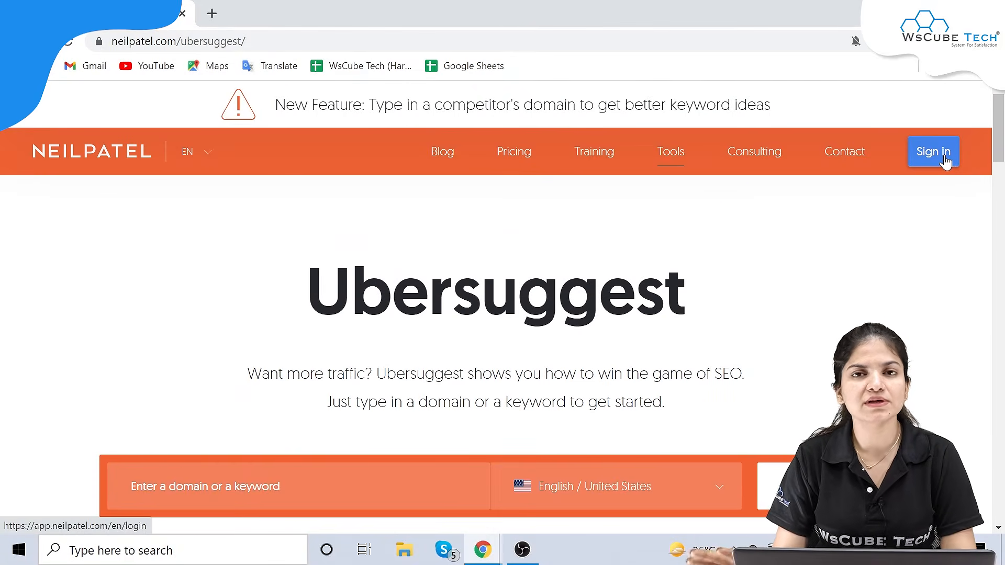
click(945, 163)
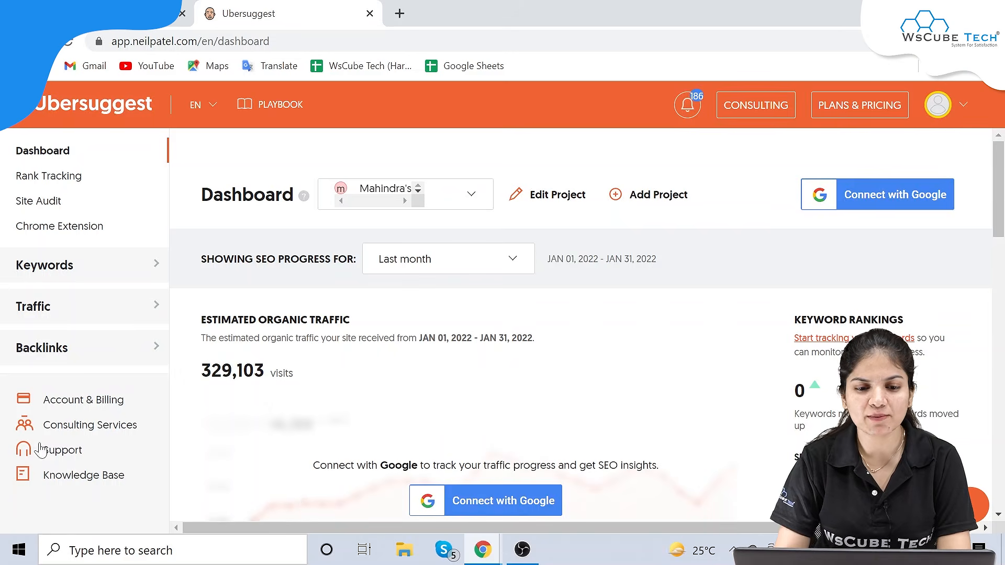
- Look at the Rank Tracking and Chrome Extension pages and check the Traffic section
click(71, 183)
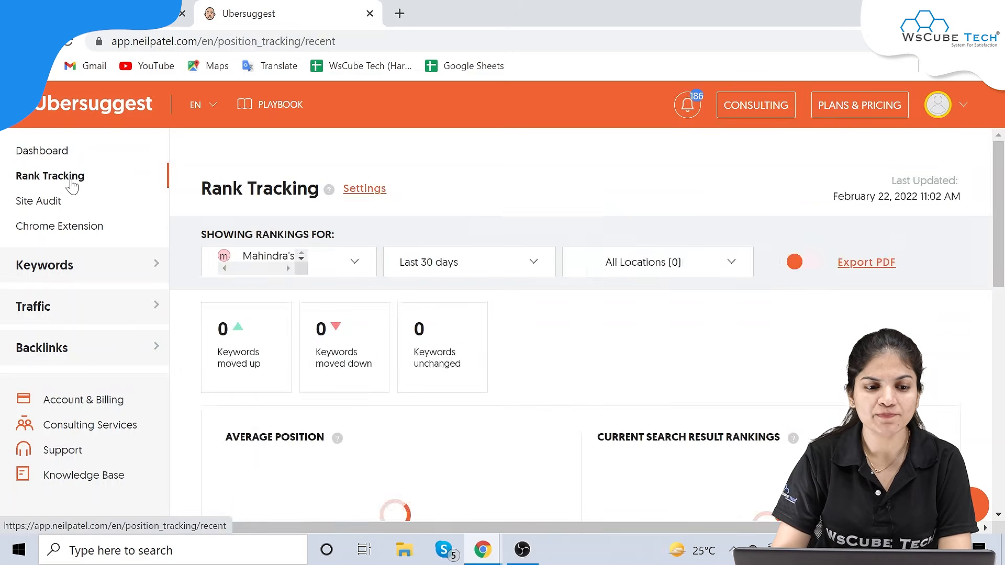
click(58, 229)
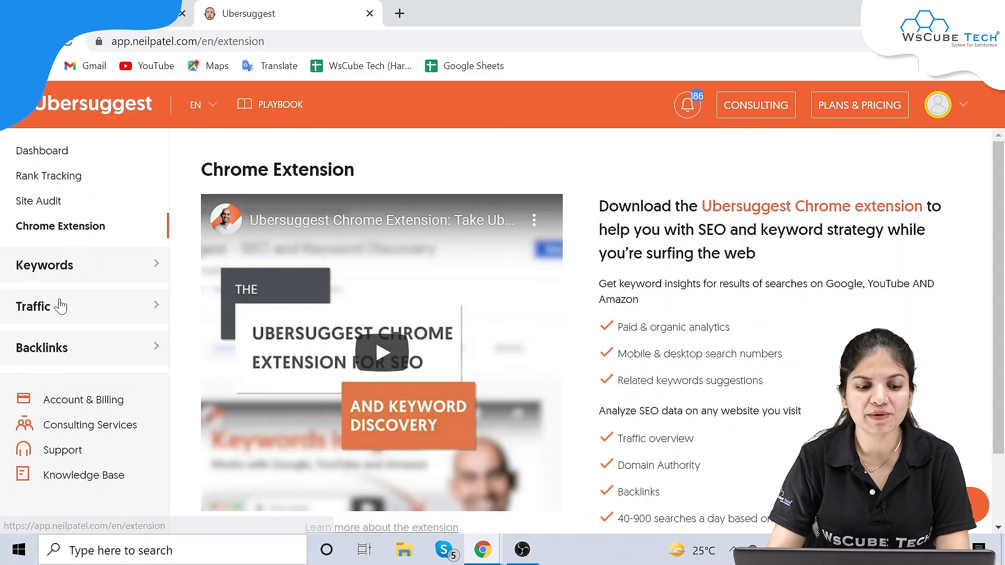
click(57, 307)
click(79, 320)
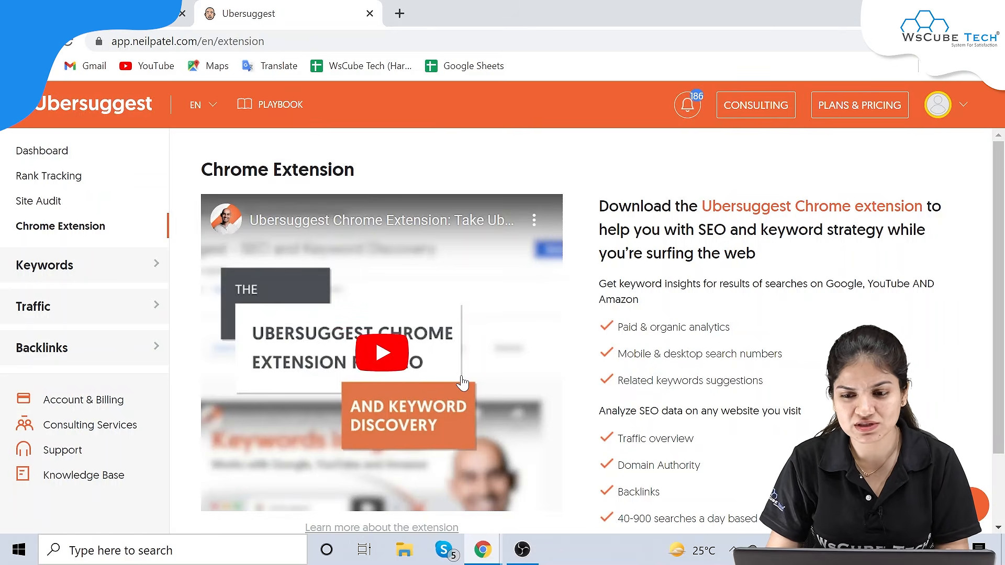
- Open the plans and pricing page and compare the Individual, Business and Enterprise / Agency plans
click(855, 99)
scroll(622, 325, down, 5)
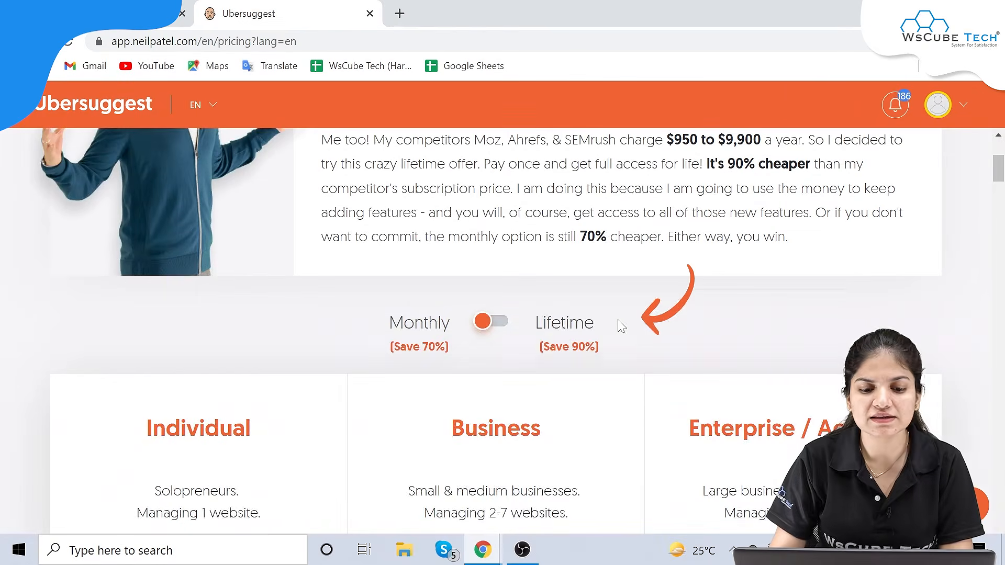
scroll(622, 324, down, 5)
scroll(622, 325, up, 2)
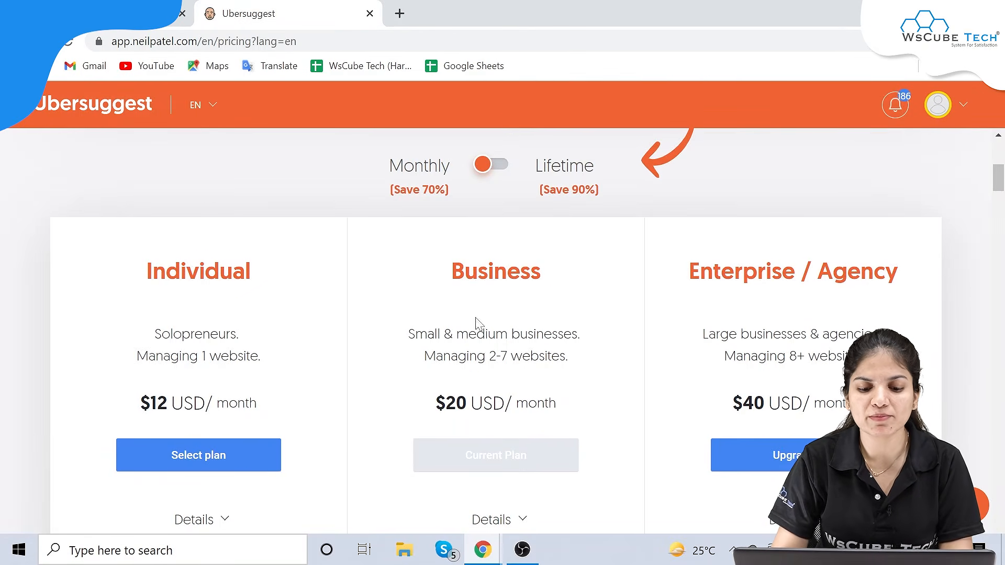
scroll(460, 370, down, 2)
scroll(520, 392, up, 2)
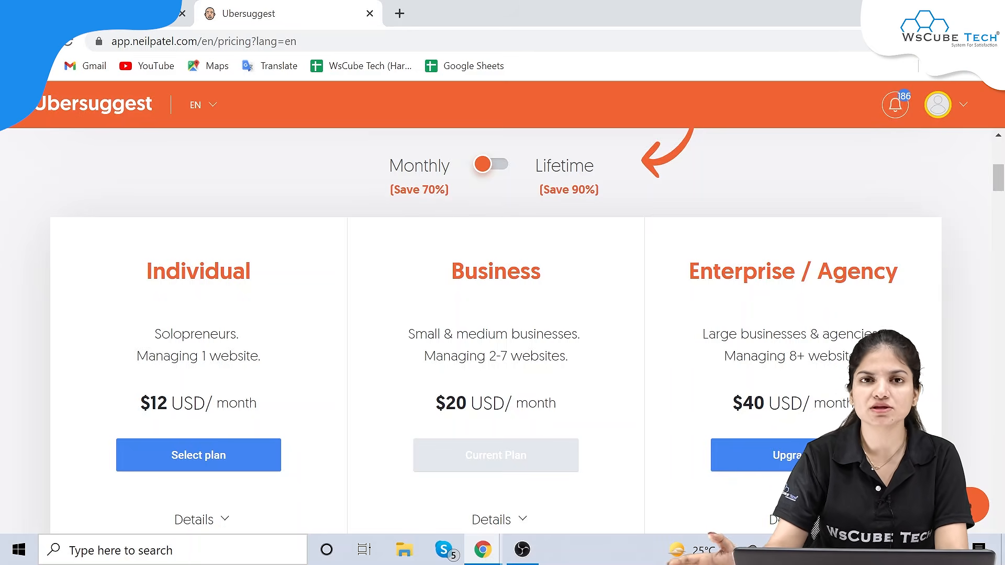
scroll(496, 314, down, 1)
scroll(496, 314, down, 3)
scroll(242, 419, up, 3)
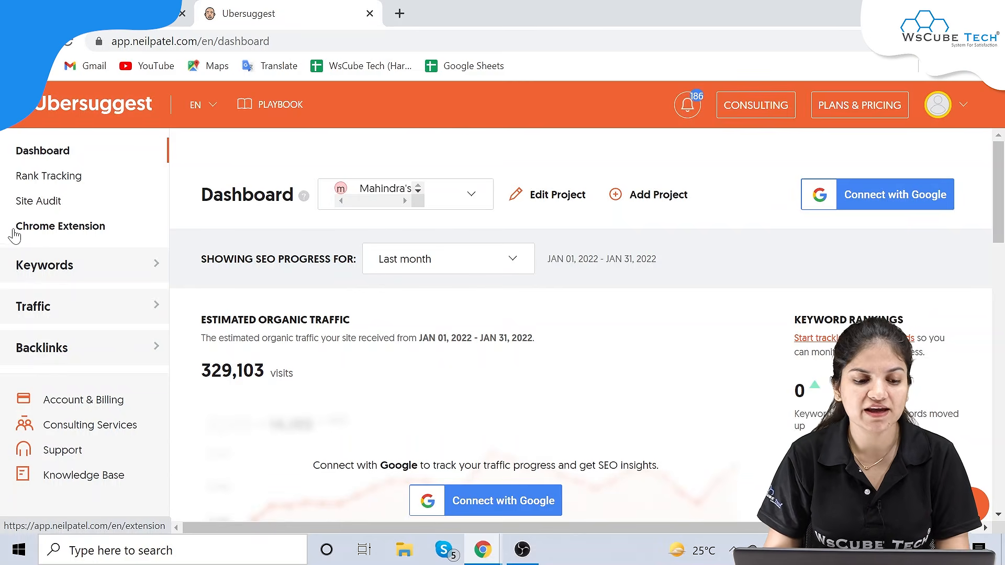
- Expand the Keywords, Traffic and Backlinks sections one after another to review the tools each offers
click(116, 268)
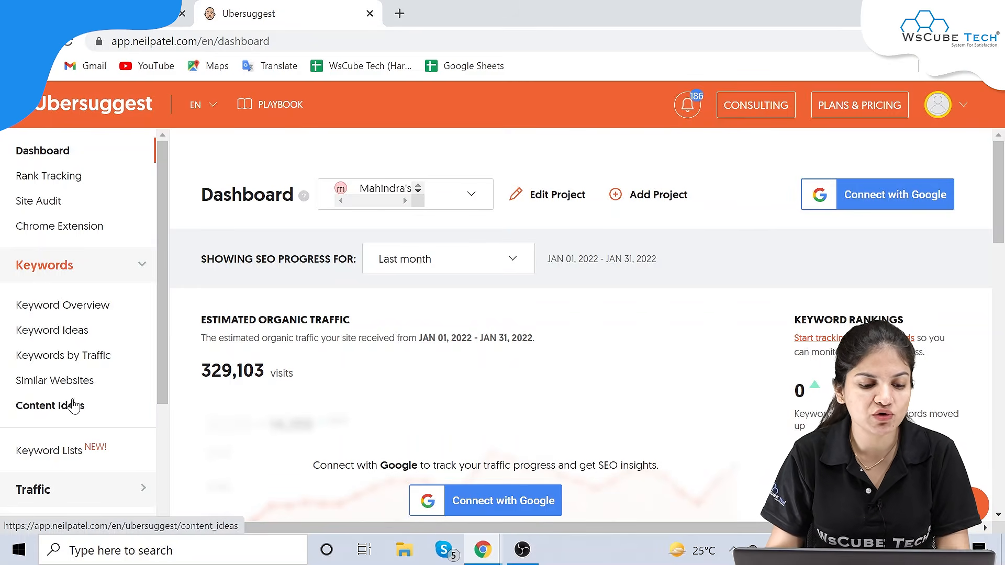
scroll(71, 416, down, 1)
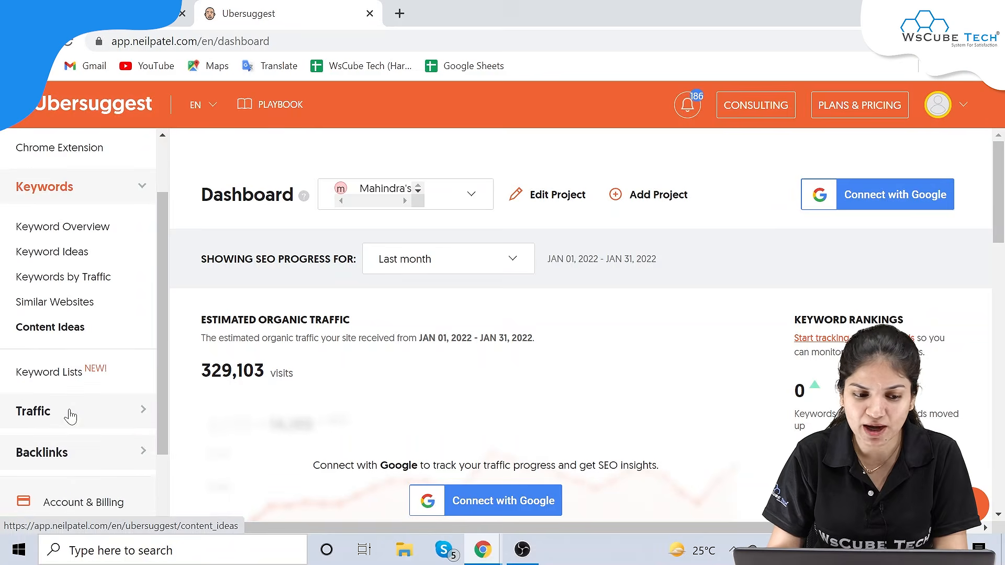
scroll(69, 415, down, 1)
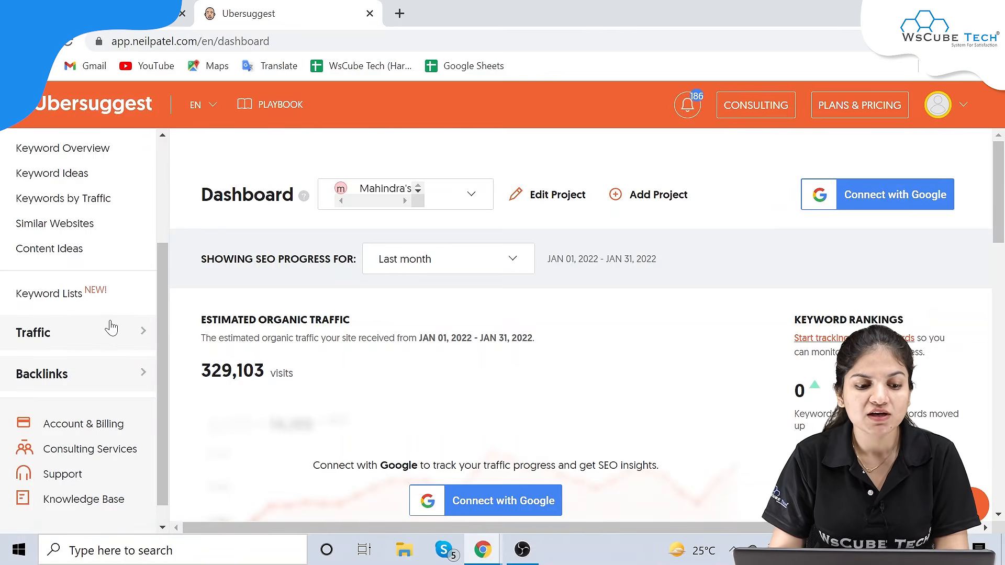
click(116, 336)
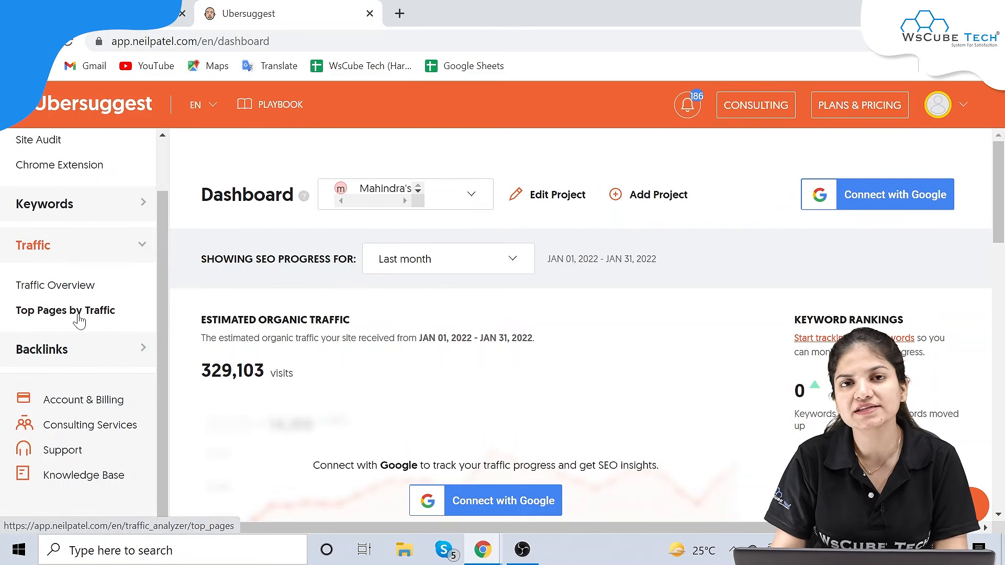
click(93, 349)
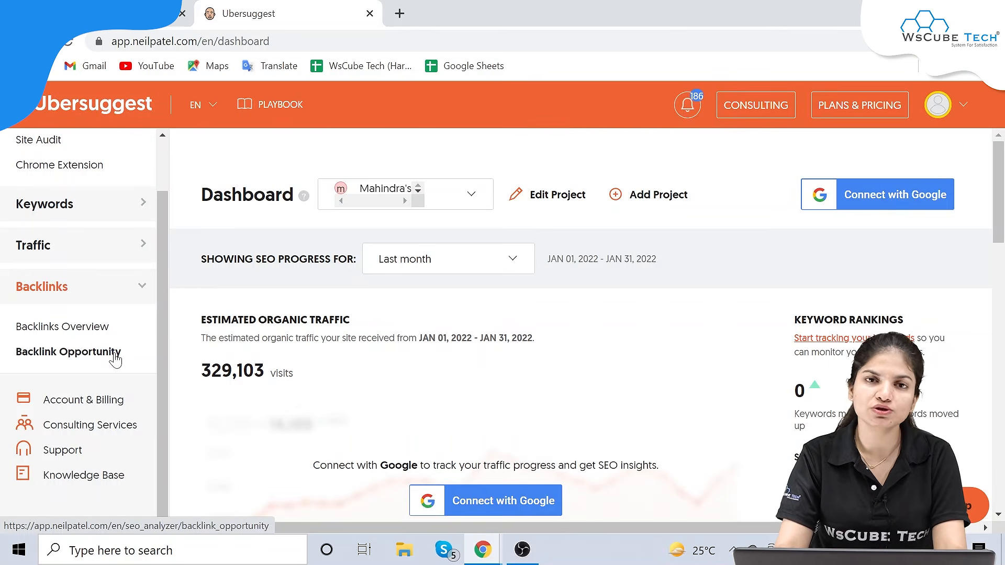
scroll(88, 348, up, 2)
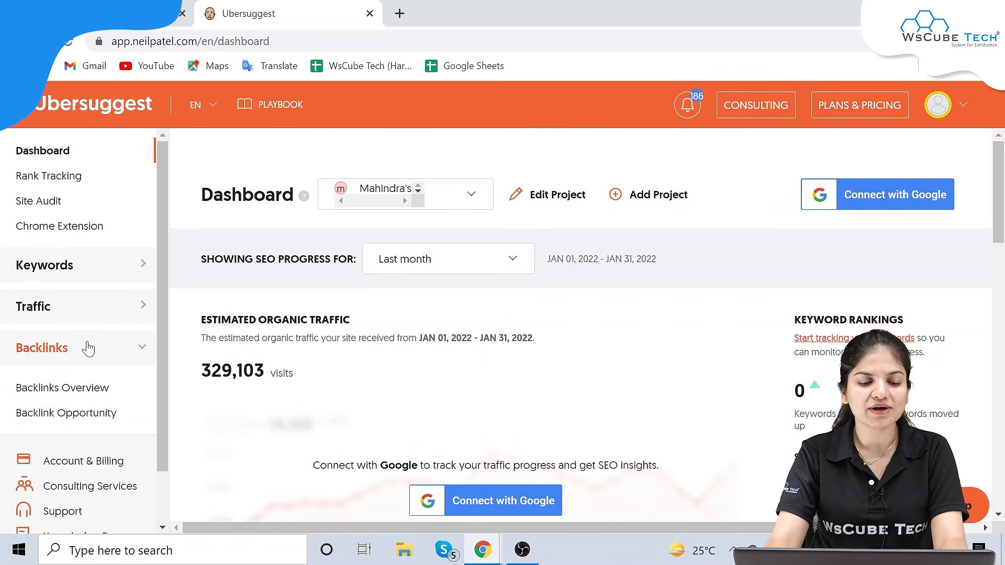
- Open the Keyword Overview tool and place the cursor in its keyword field
click(87, 273)
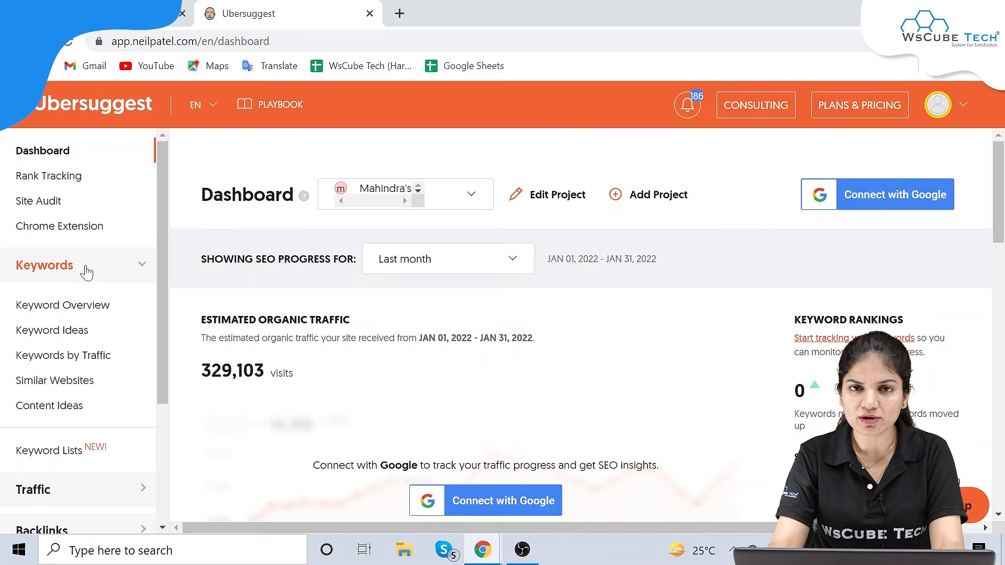
click(28, 310)
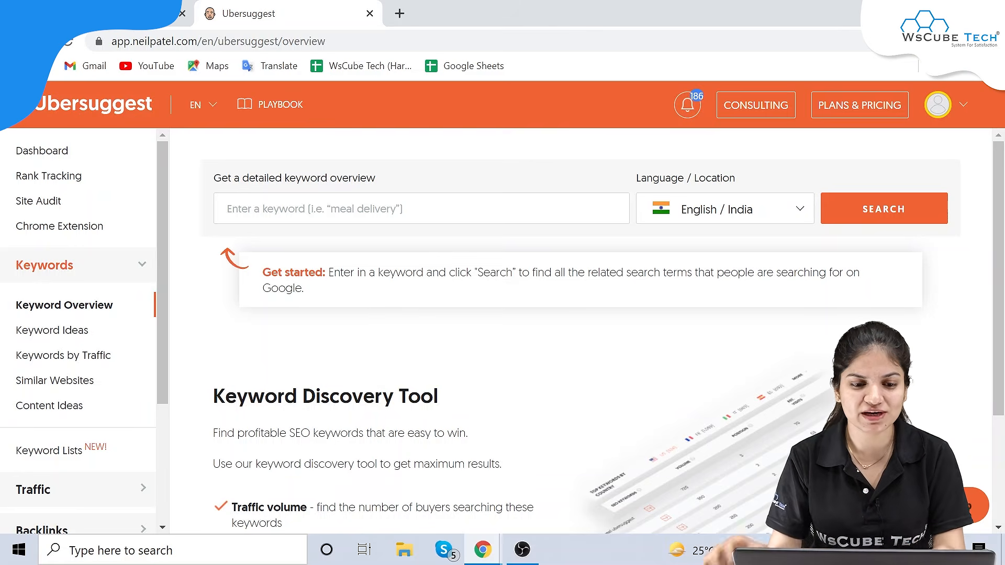
click(251, 210)
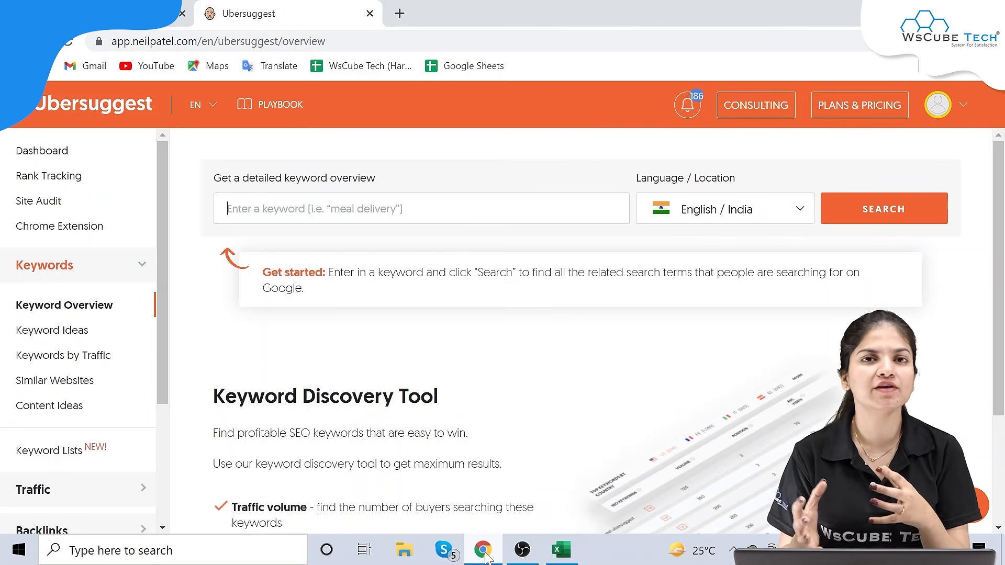
- Switch to the Keyword Stats workbook in Excel and review the keyword list down to row 31
click(551, 559)
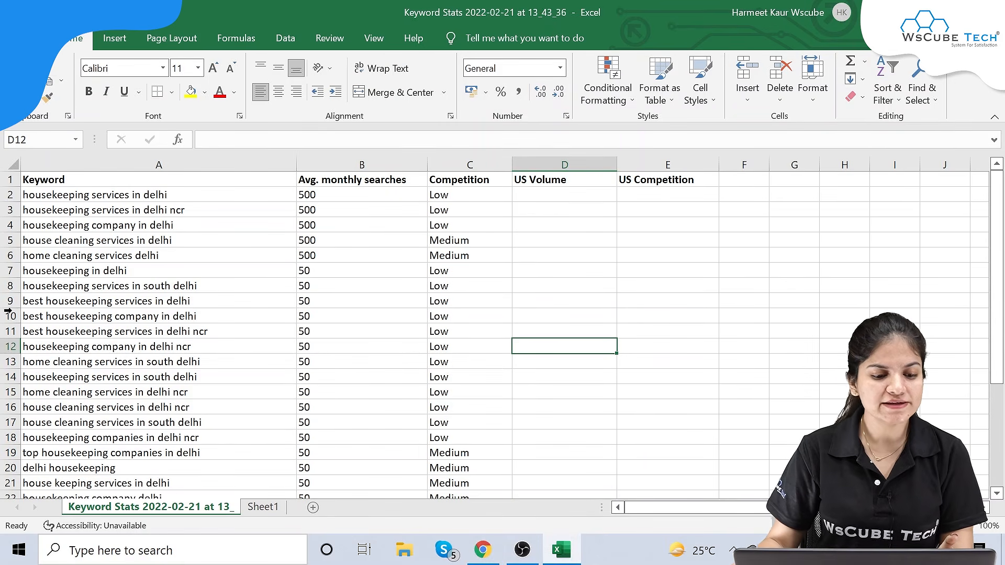
scroll(104, 233, down, 7)
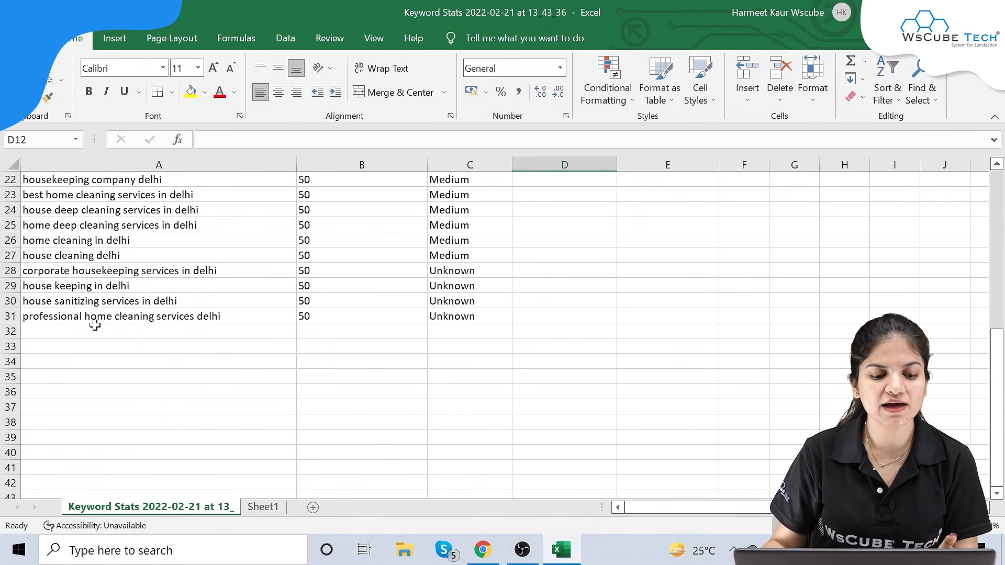
click(90, 319)
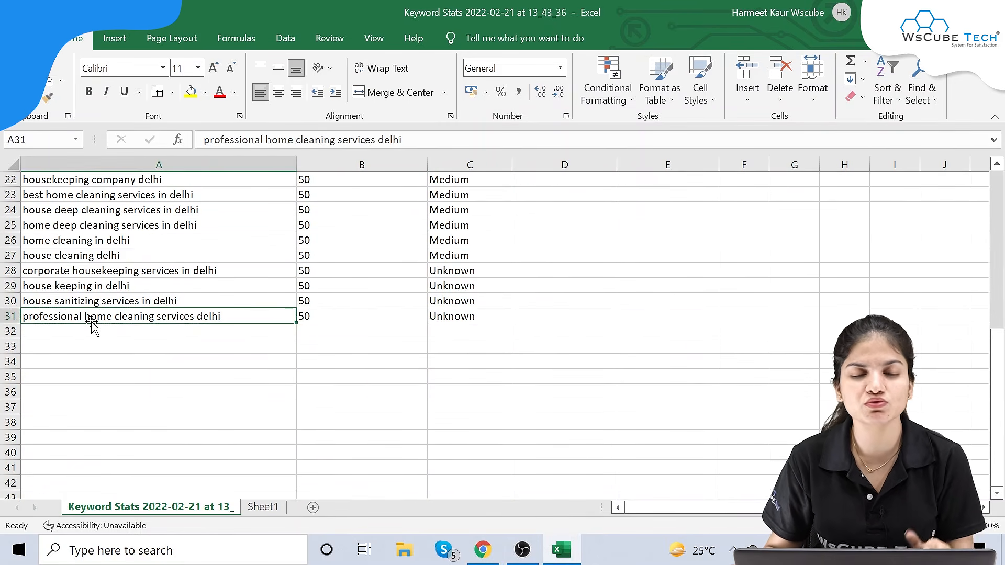
scroll(92, 324, up, 7)
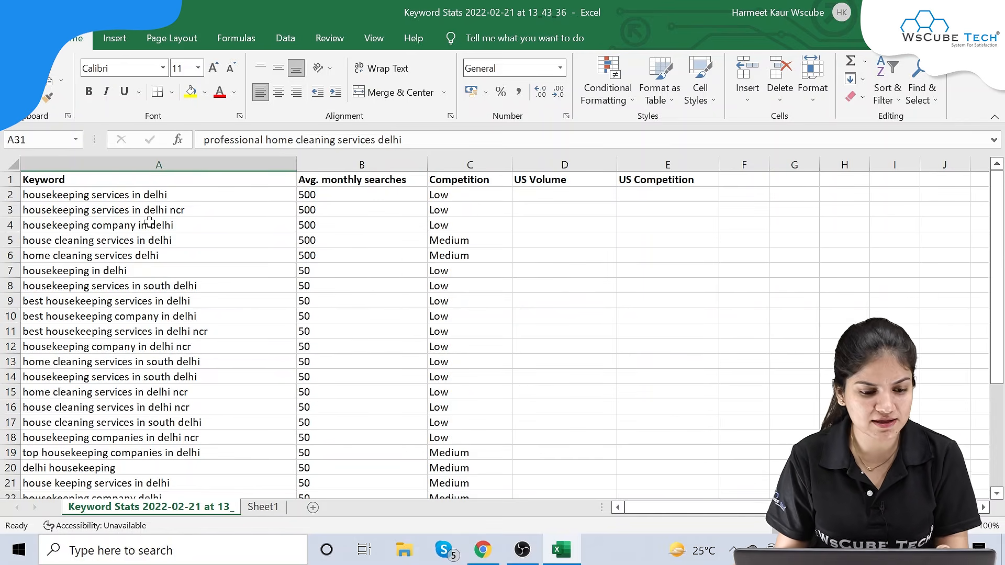
scroll(153, 225, down, 7)
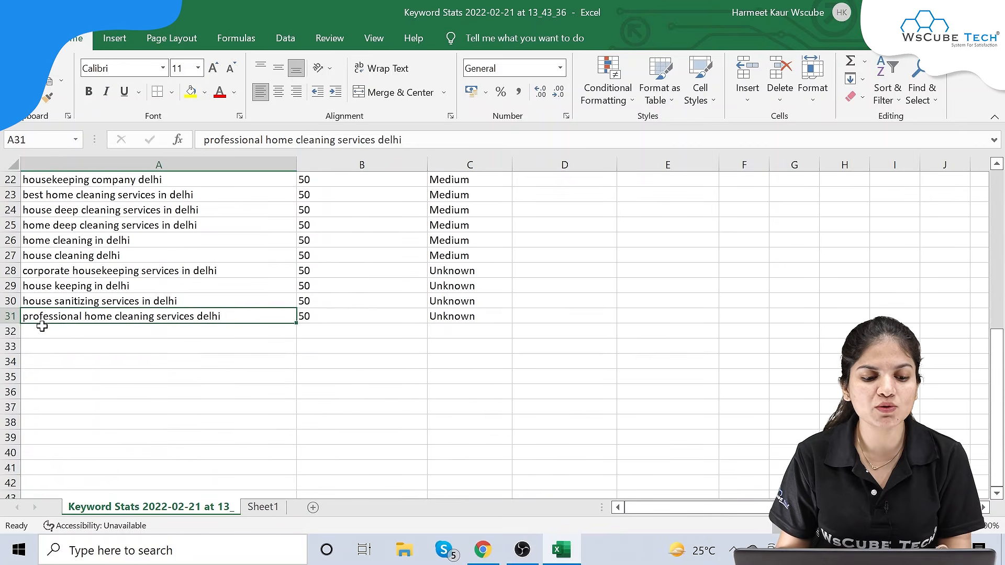
scroll(63, 322, up, 7)
- Copy the keyword "housekeeping services in delhi" from cell A2 and paste it into Ubersuggest's keyword field in Chrome
click(111, 198)
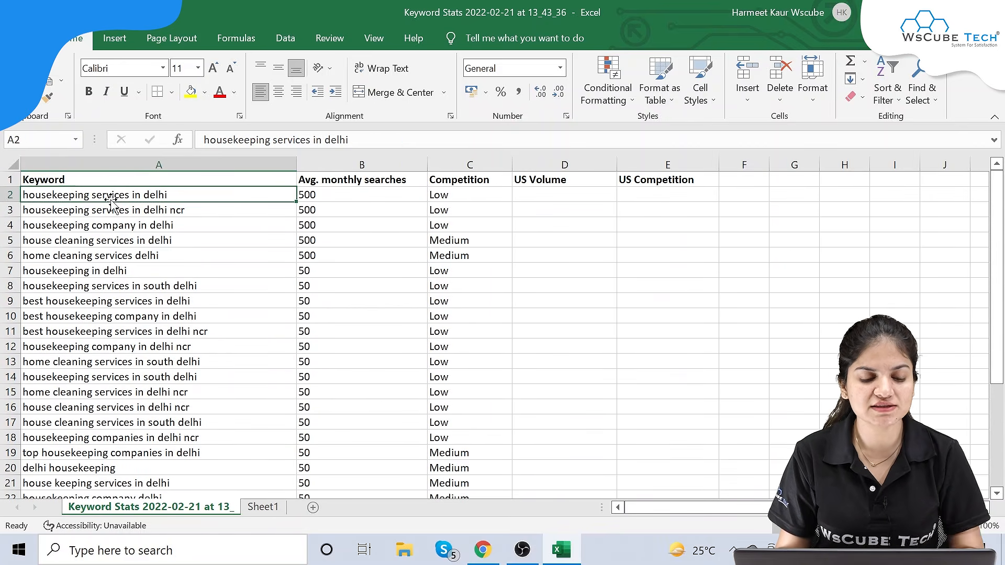
key(ctrl+c)
click(482, 549)
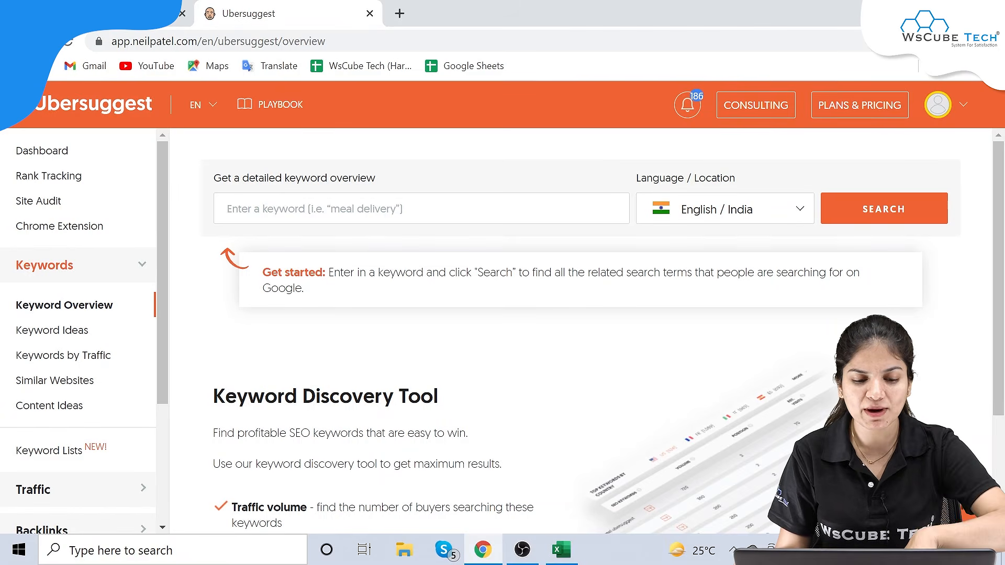
key(ctrl+v)
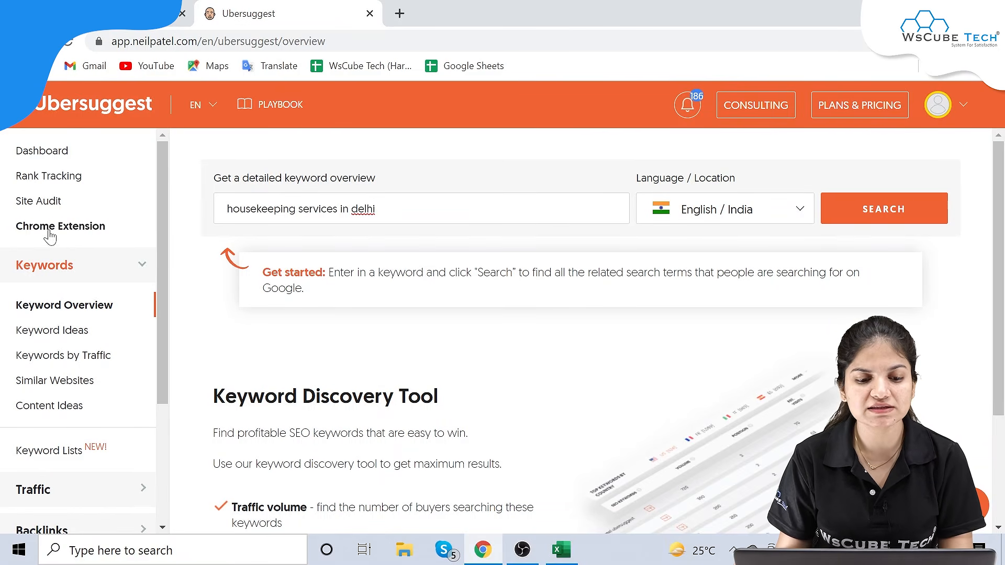
- Search the language and location options for "india", review the Indian languages offered, and close the list without choosing one
click(718, 216)
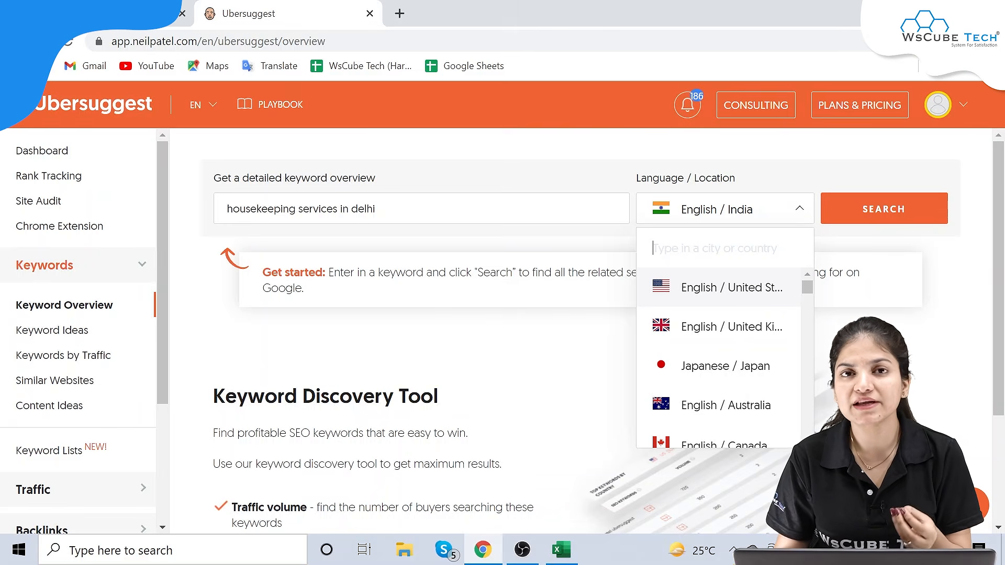
text(india)
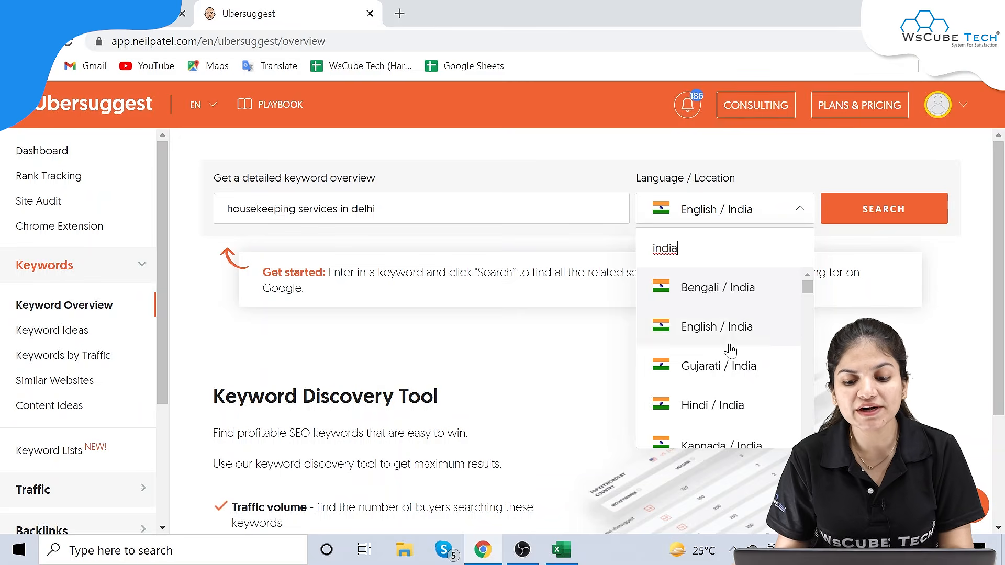
scroll(719, 377, down, 3)
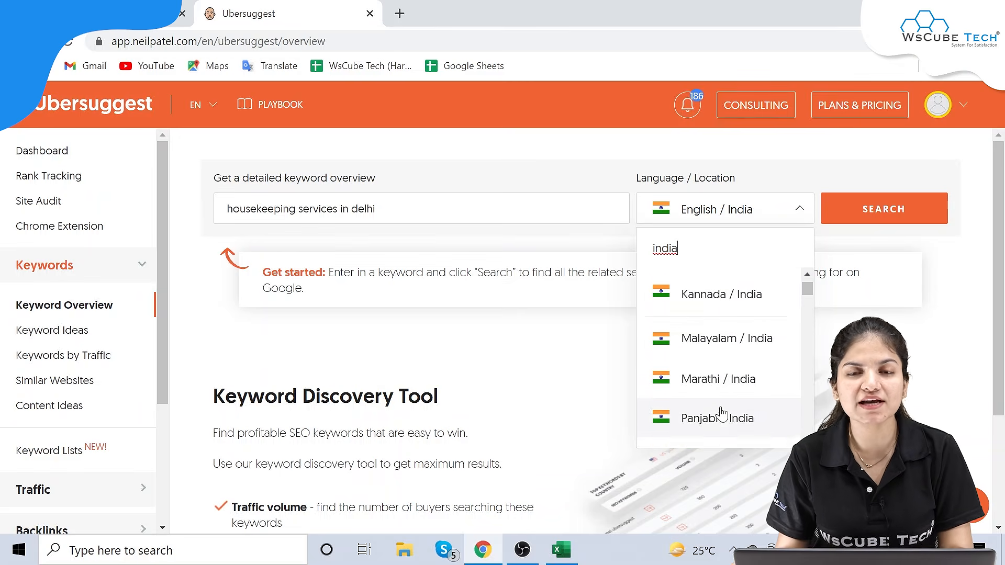
scroll(720, 406, up, 3)
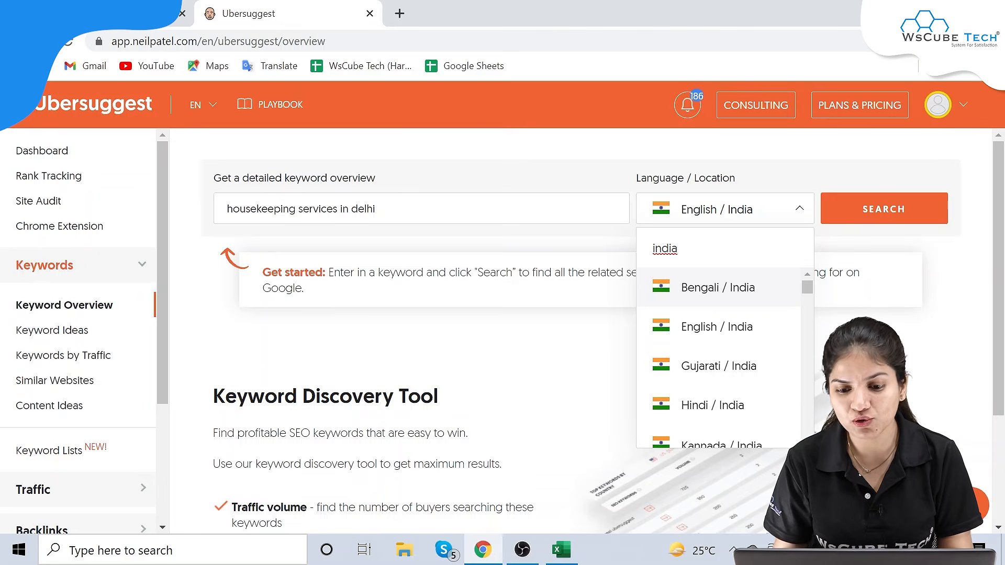
key(ctrl+a)
key(BackSpace)
click(951, 373)
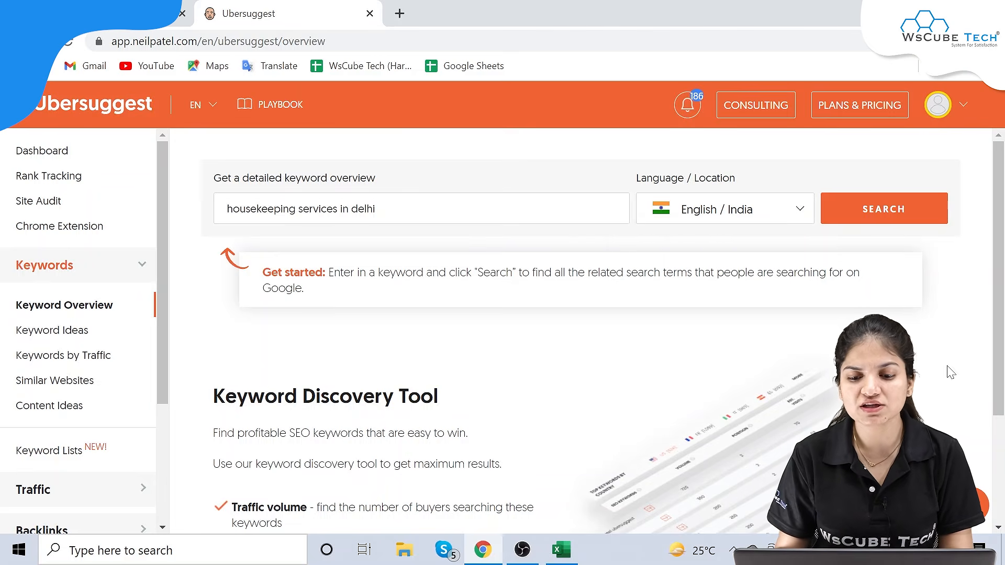
- Check the location options for "delhi" and run the keyword overview search with English / India
click(751, 215)
text(delhi)
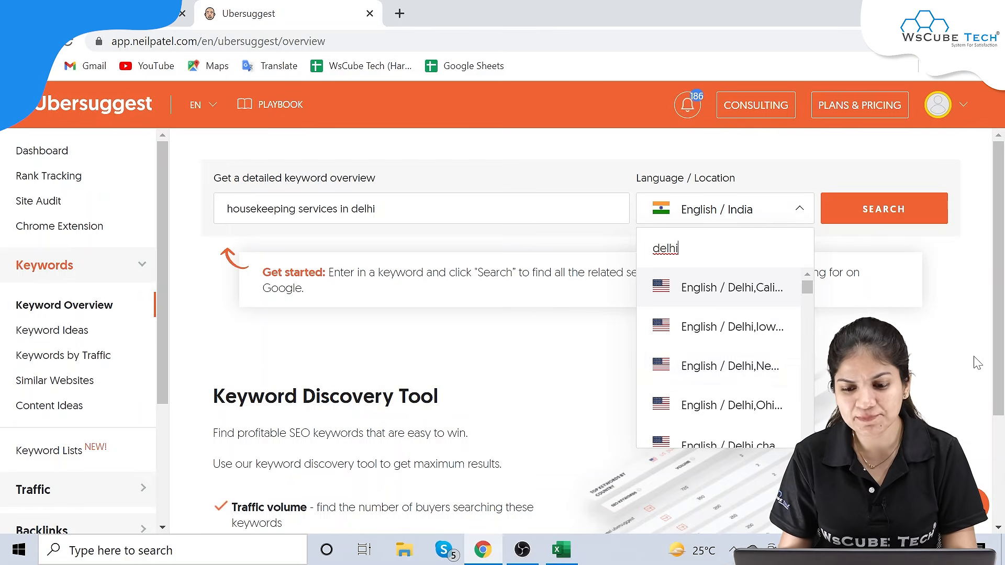
click(948, 365)
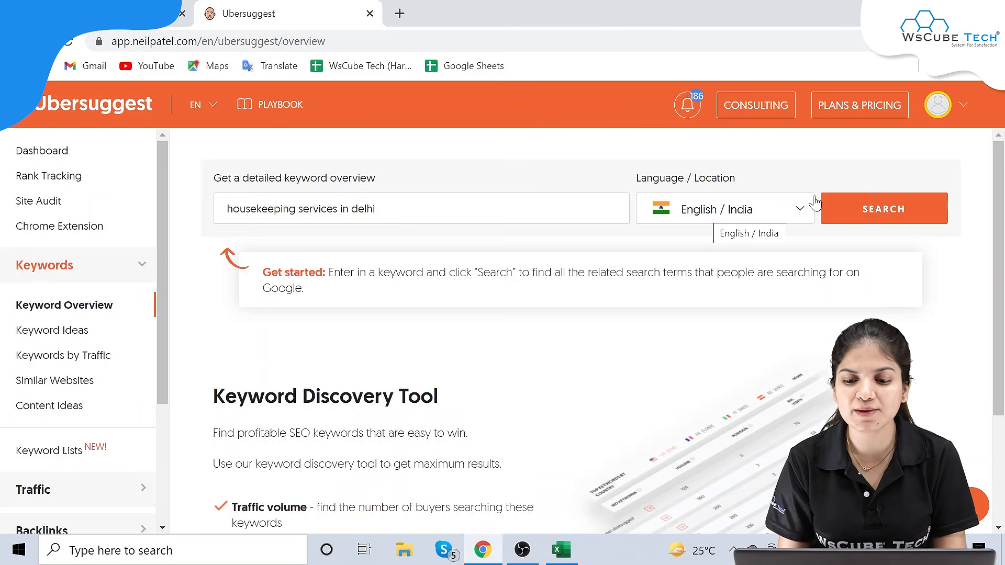
click(879, 212)
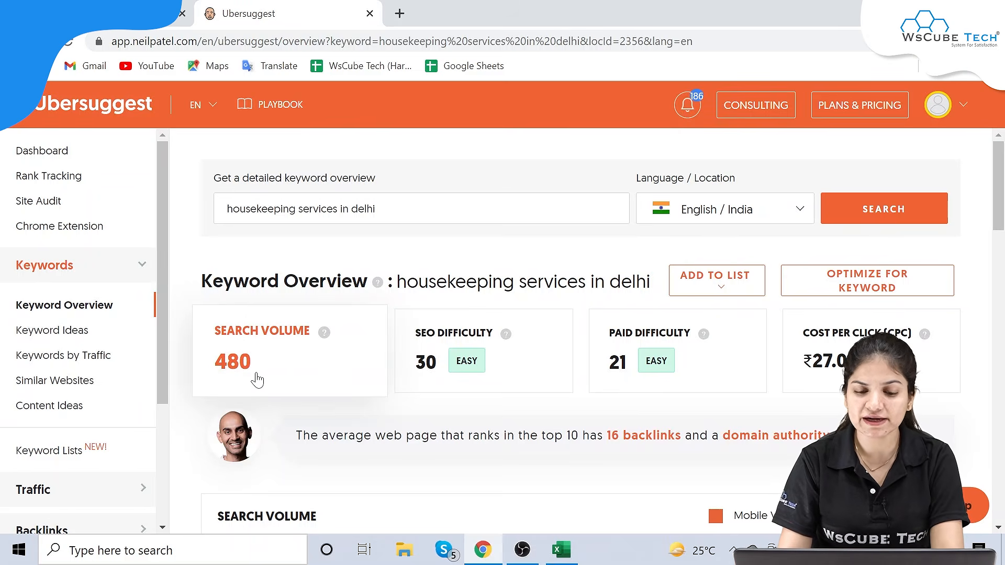
- Examine the search volume and SEO difficulty in the keyword overview for "housekeeping services in delhi"
mouse_move(508, 336)
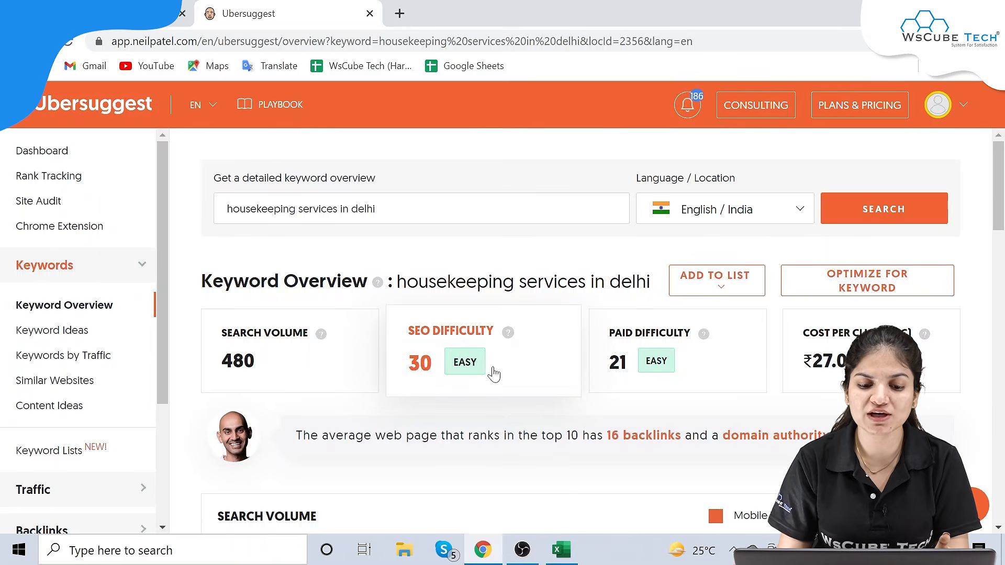
double_click(437, 373)
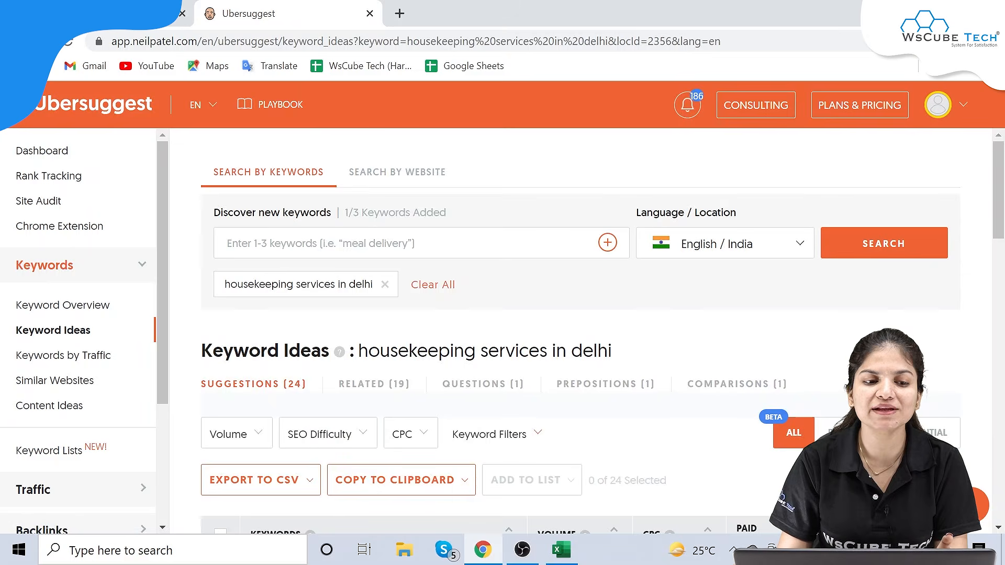
click(15, 42)
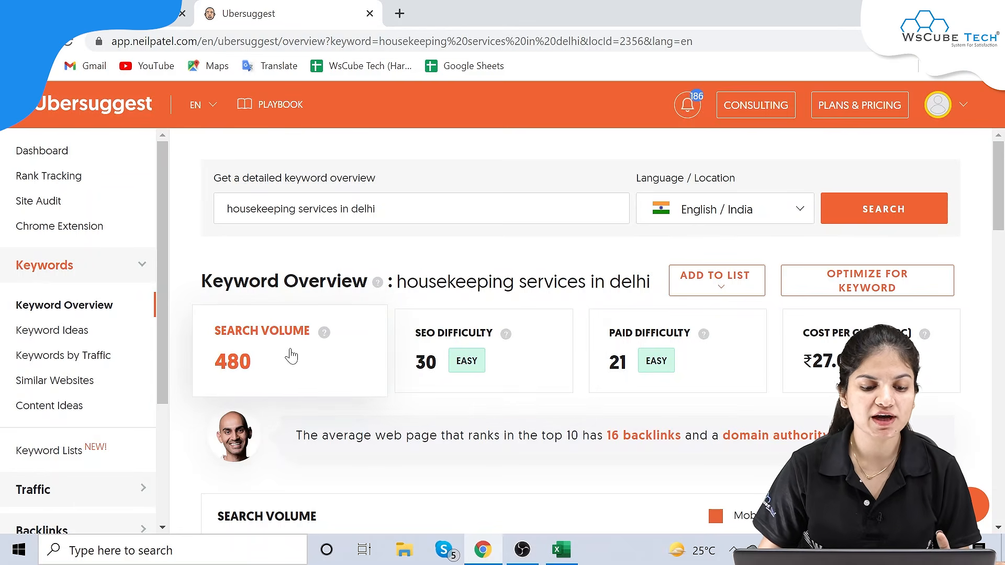
click(206, 366)
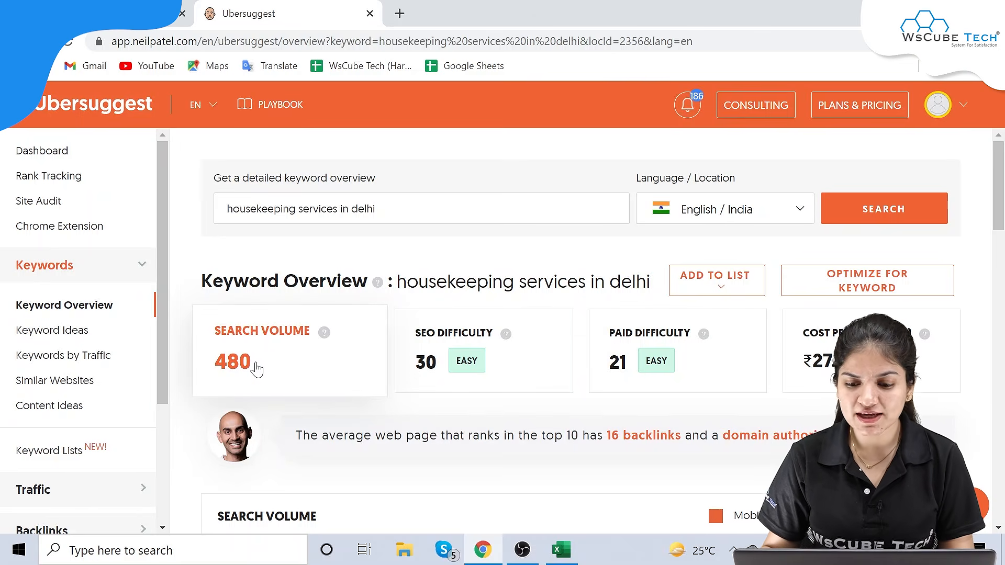
- Switch to the Excel workbook and enter 480 as US Volume in D2 and 30 as US Competition in E2
click(561, 550)
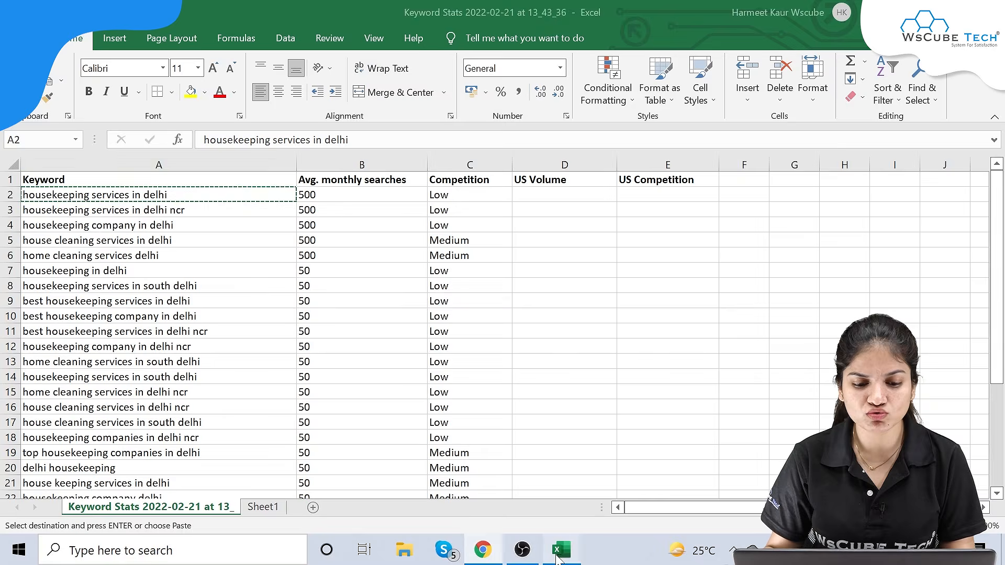
click(544, 196)
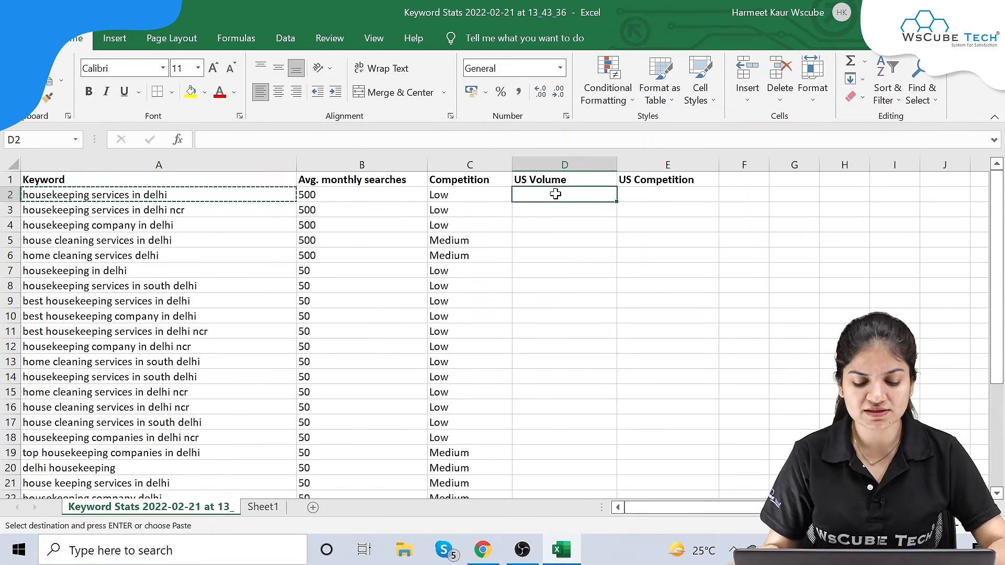
click(486, 556)
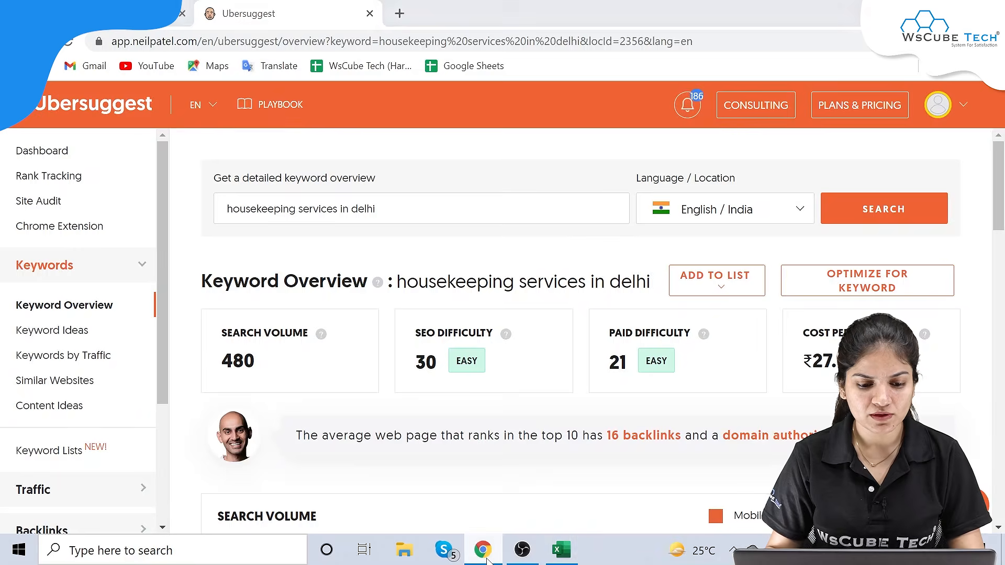
click(486, 556)
text(480)
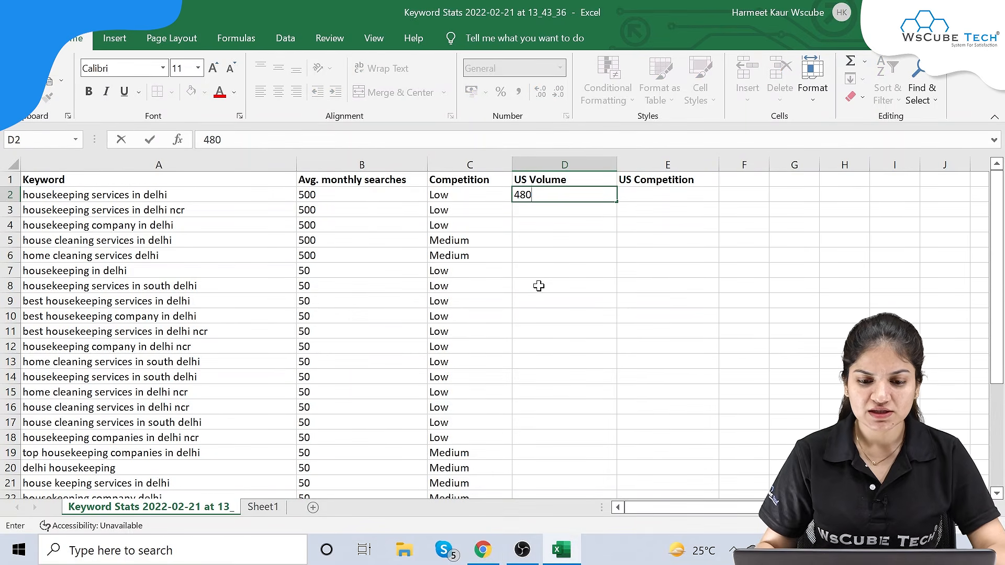
click(693, 196)
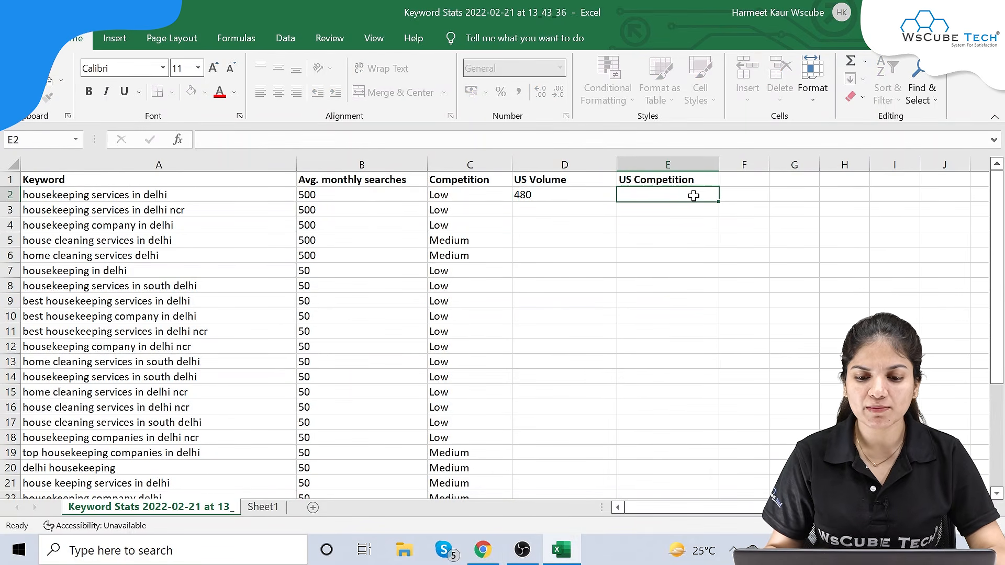
text(30)
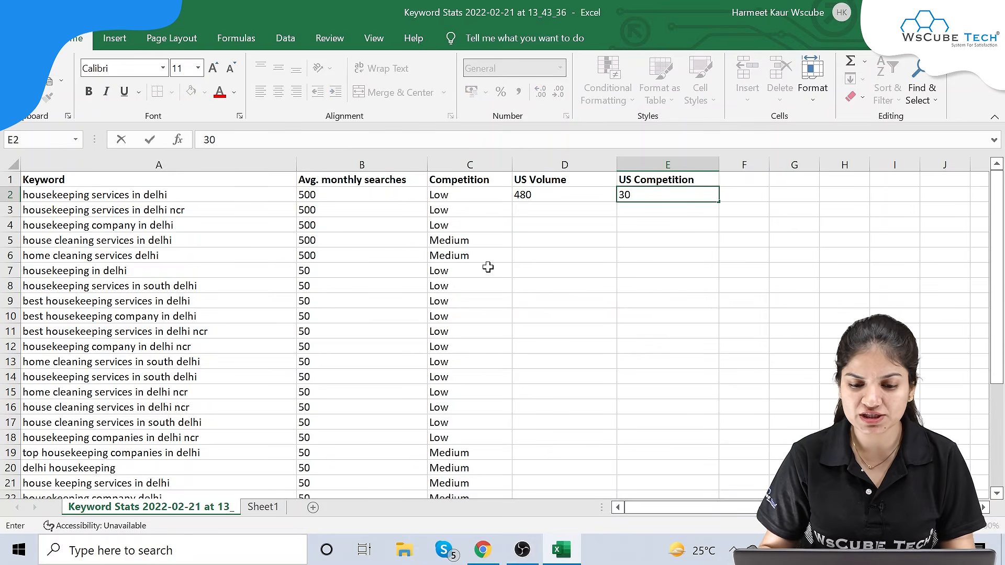
click(488, 267)
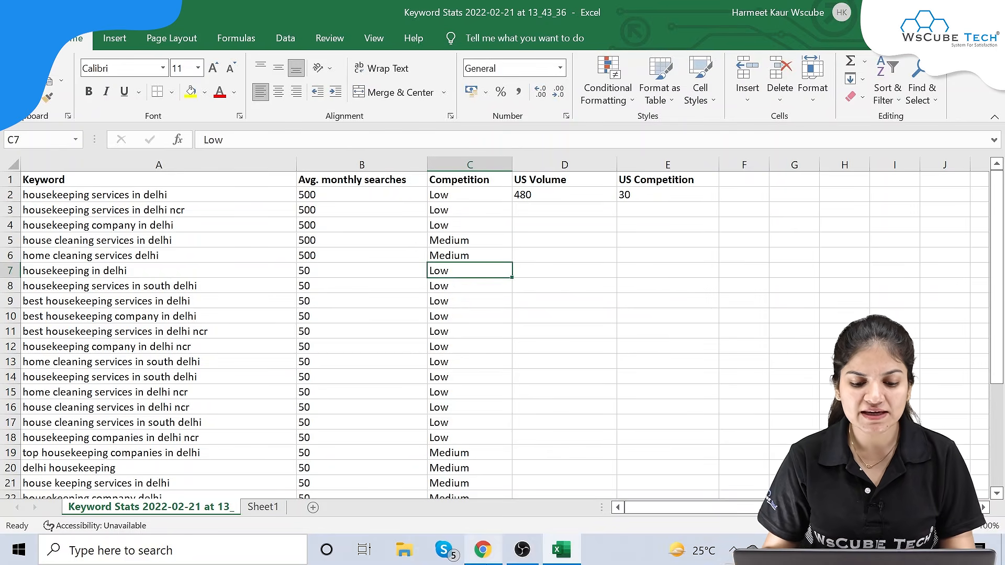
- Copy "housekeeping services in delhi ncr" from cell A3 and run the Ubersuggest keyword overview search for it in Chrome
click(483, 550)
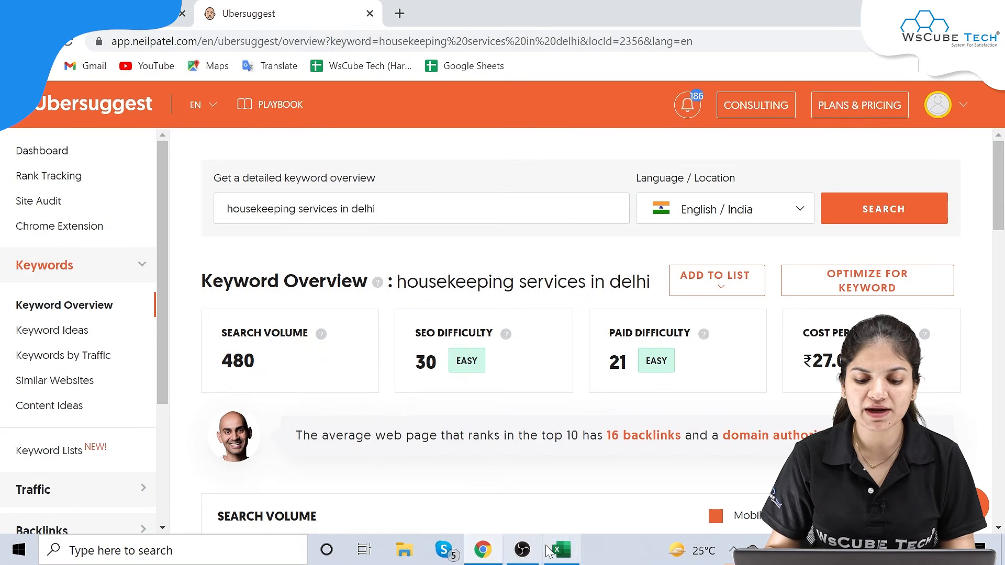
click(561, 550)
click(105, 209)
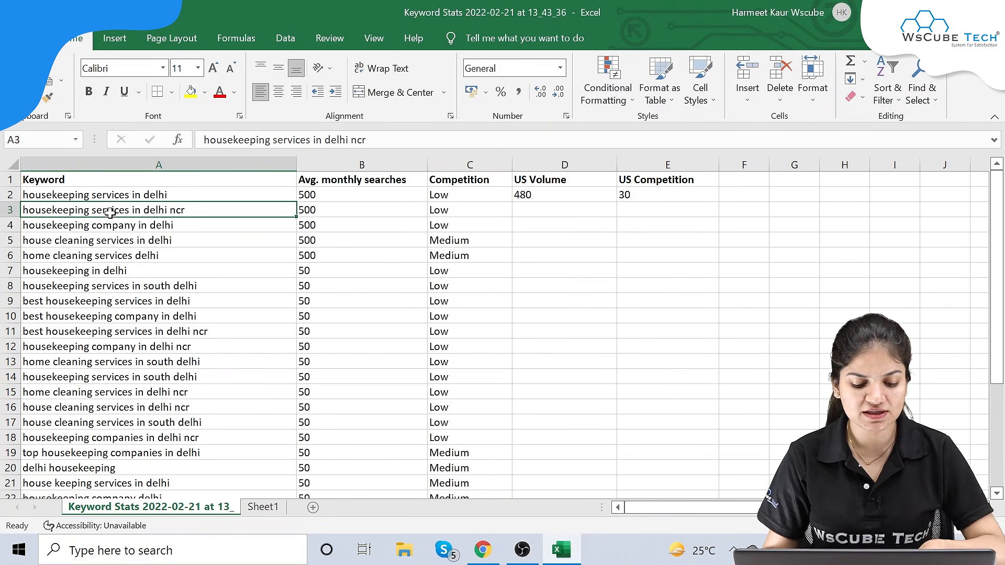
key(ctrl+c)
click(483, 550)
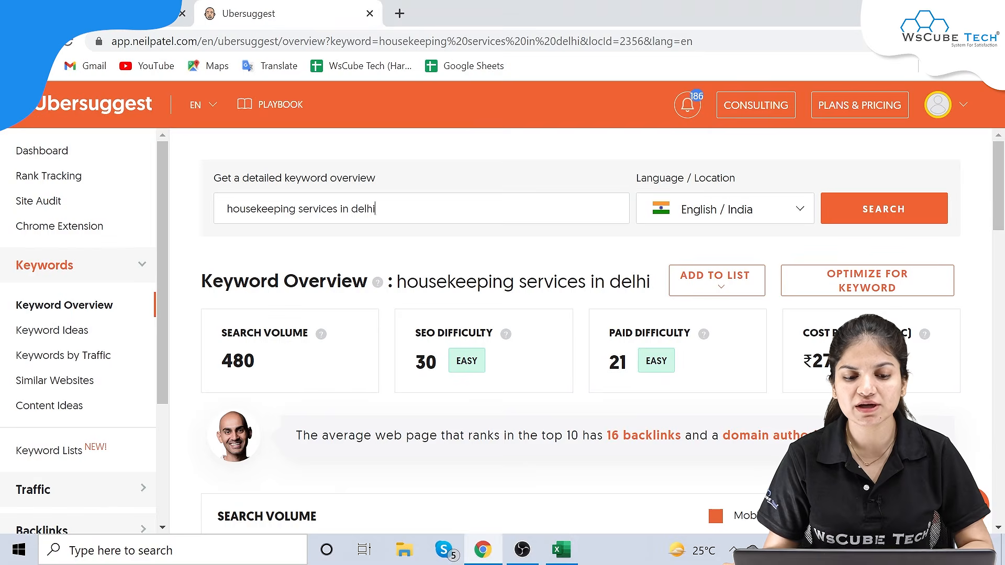
key(ctrl+a)
key(ctrl+v)
click(888, 203)
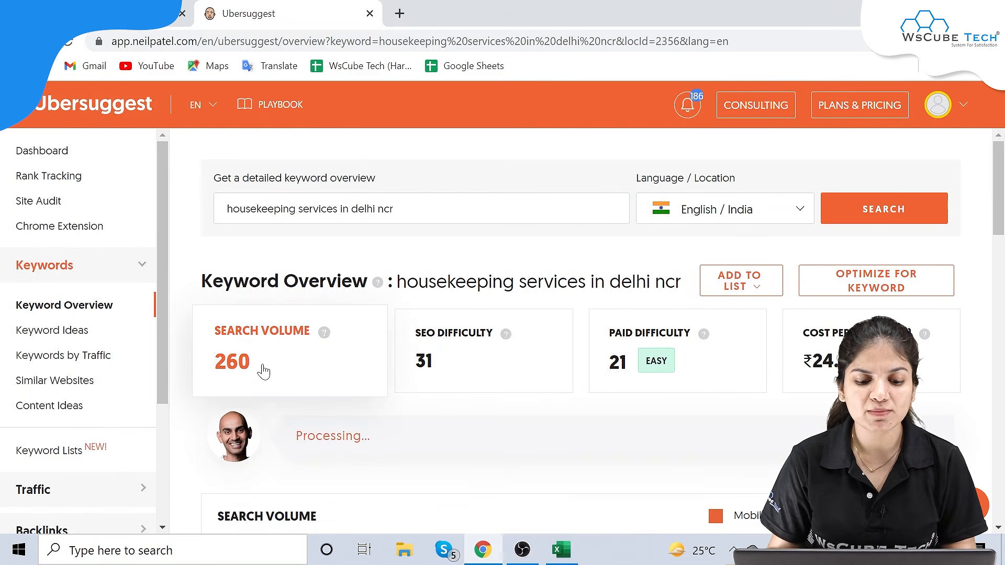
- Switch to the Excel workbook and enter 260 as US Volume in D3 and 31 as US Competition in E3
click(561, 550)
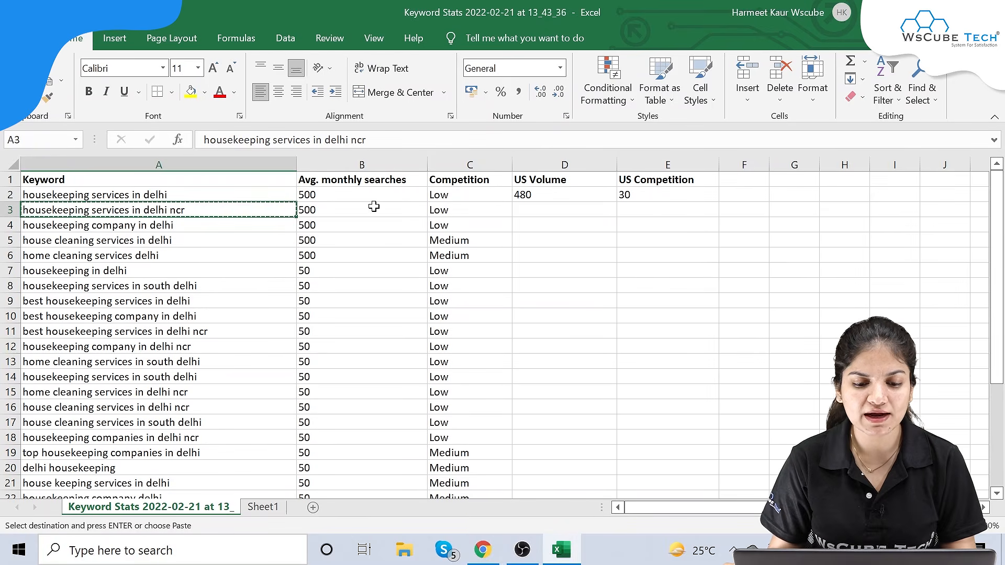
click(558, 209)
text(2)
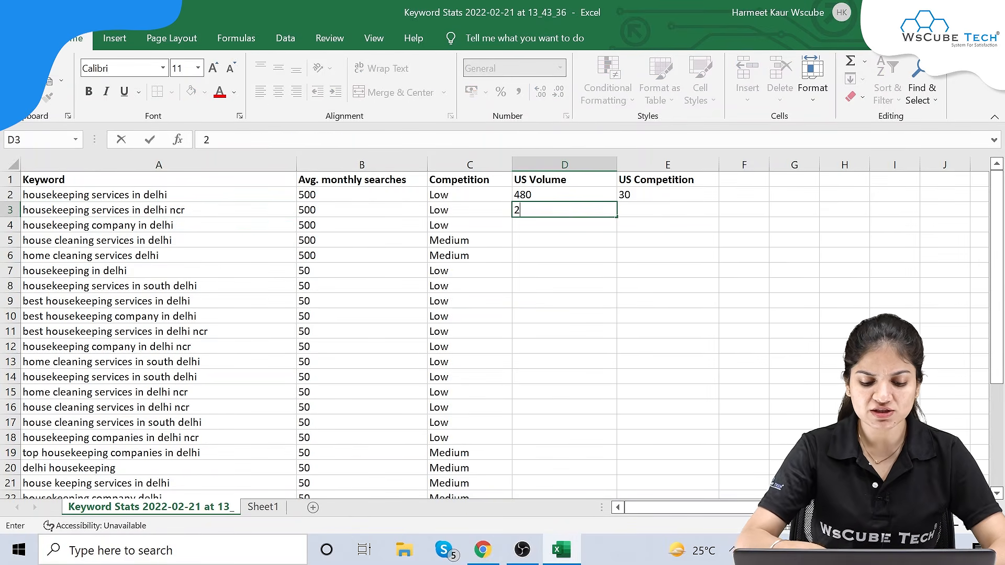
text(60)
key(Tab)
text(31)
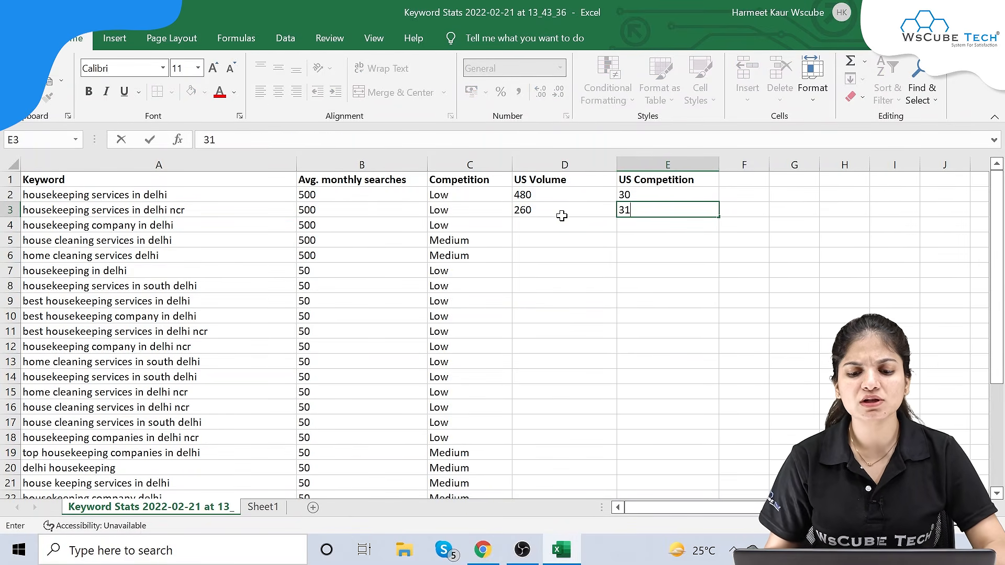
click(623, 266)
- Review the remaining keywords in the workbook down to row 31
scroll(471, 325, down, 5)
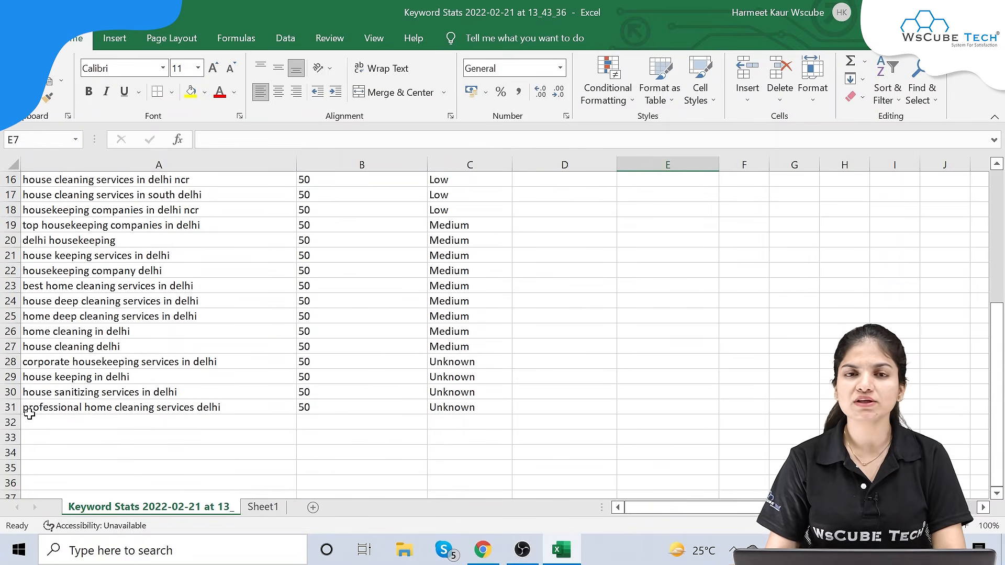
scroll(157, 325, up, 5)
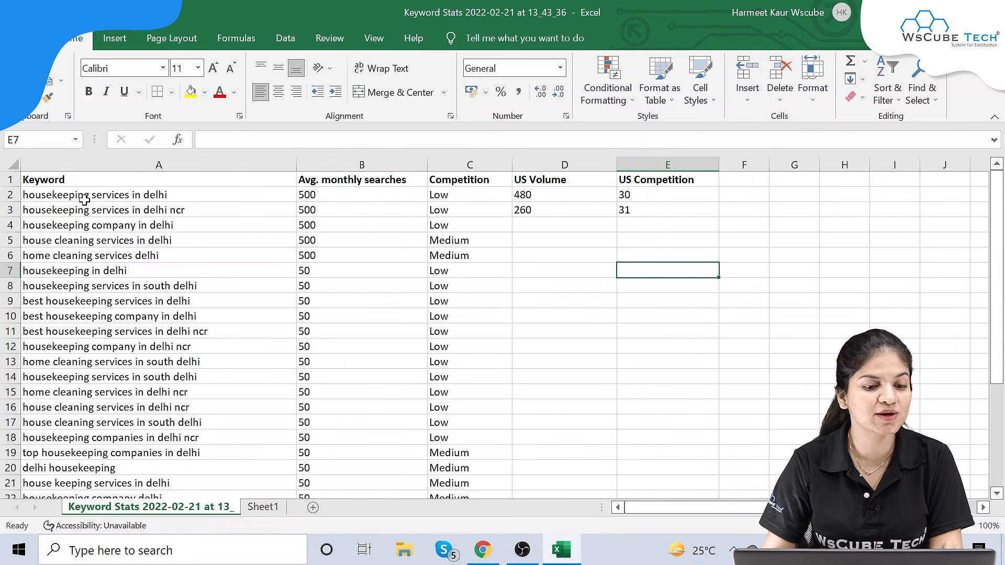
scroll(137, 258, down, 3)
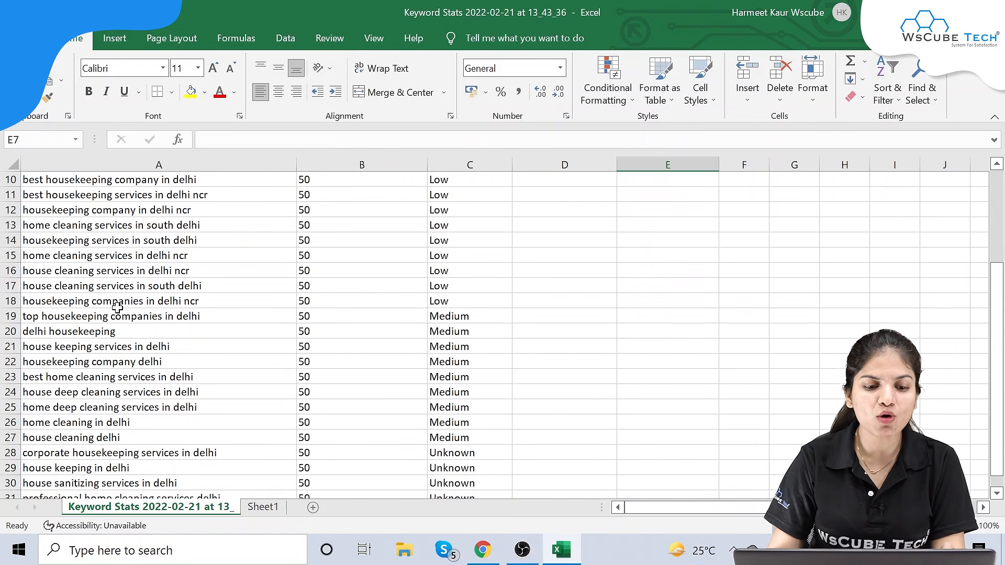
scroll(144, 386, up, 3)
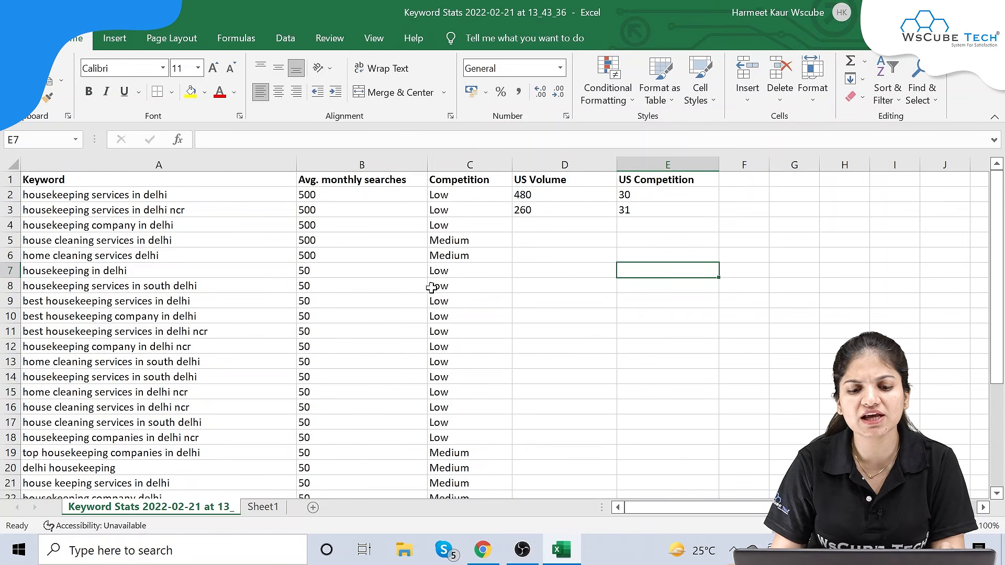
scroll(319, 285, down, 1)
scroll(320, 285, down, 7)
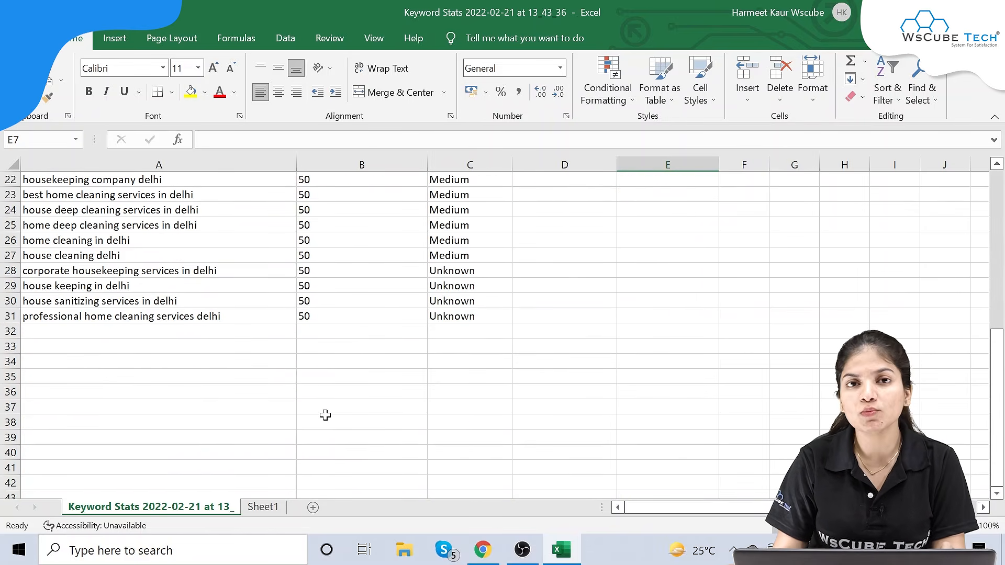
scroll(325, 415, up, 7)
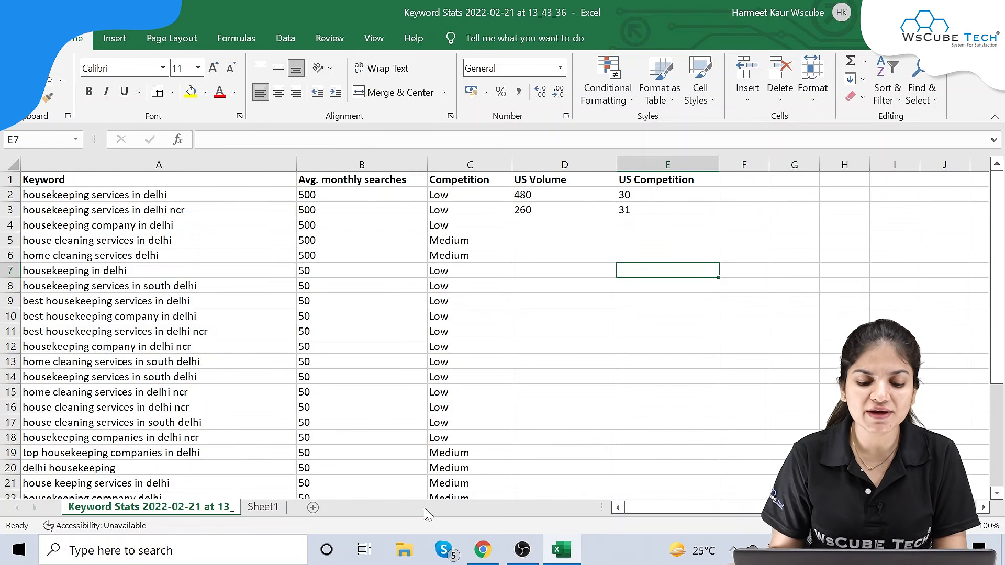
- Switch to Ubersuggest in Chrome and look through the keyword ideas for "house cleaning in delhi"
click(482, 550)
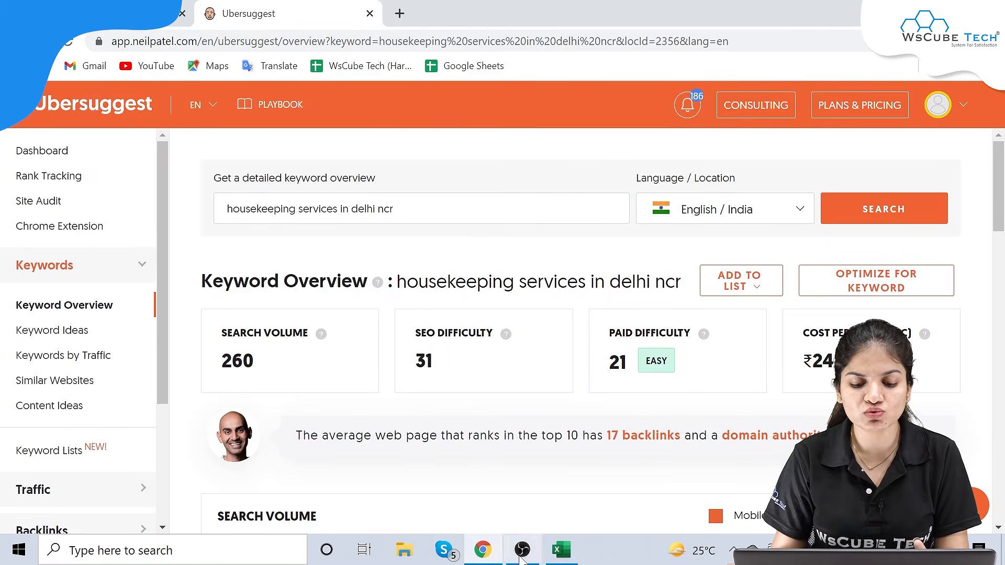
click(561, 550)
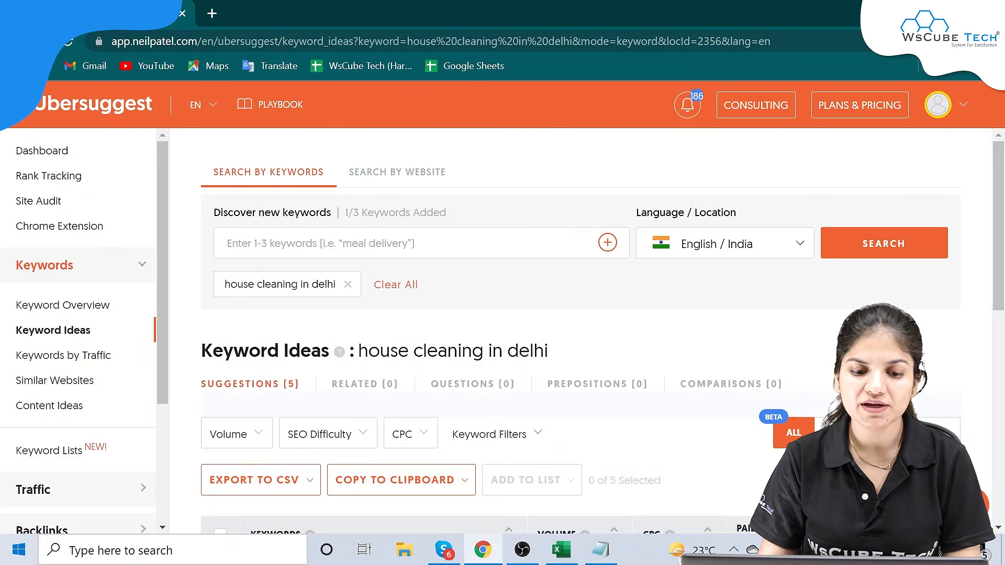
scroll(408, 393, down, 5)
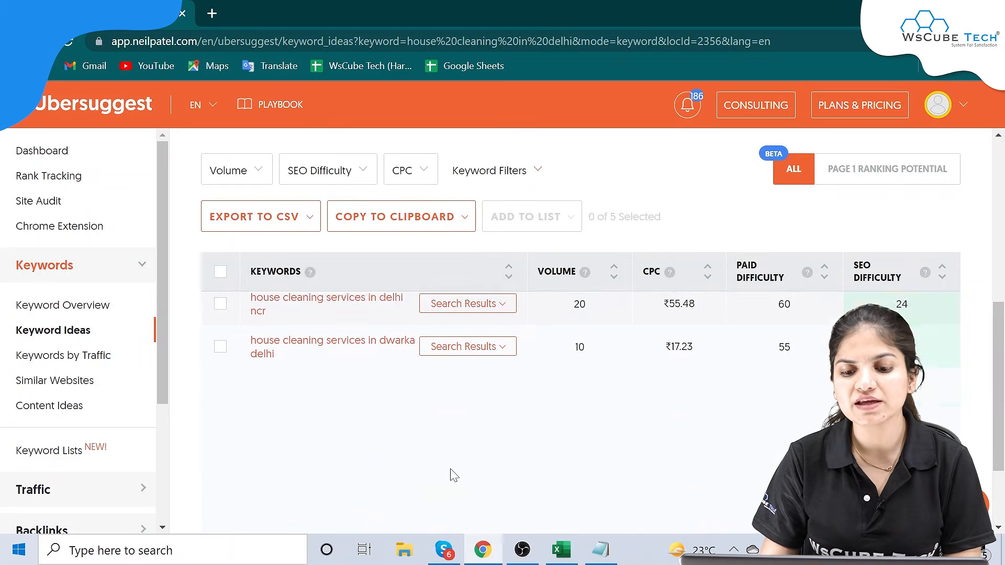
scroll(450, 475, up, 5)
- Switch to the Excel workbook and review the filled US Volume and US Competition columns
click(558, 549)
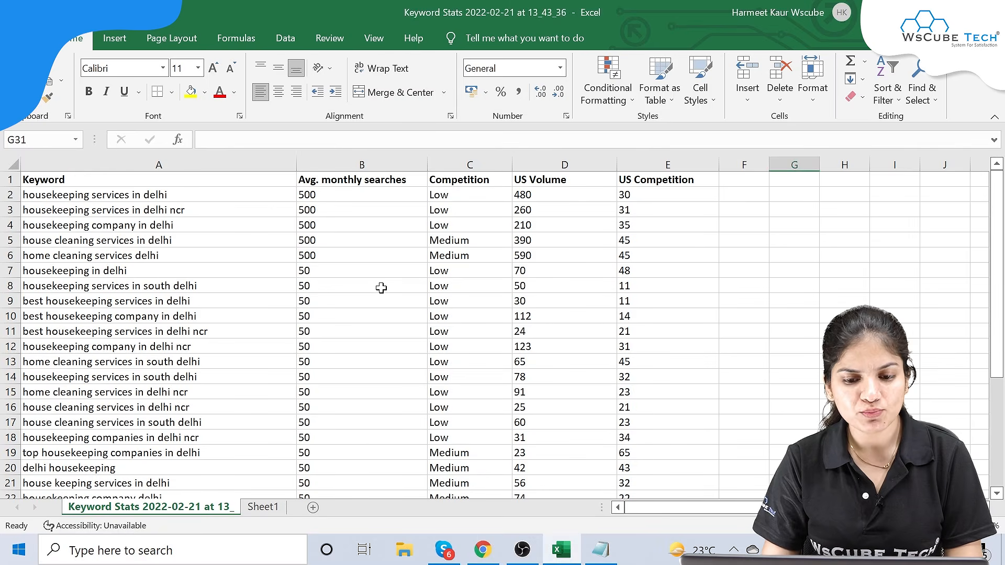
scroll(401, 336, down, 1)
scroll(456, 293, up, 1)
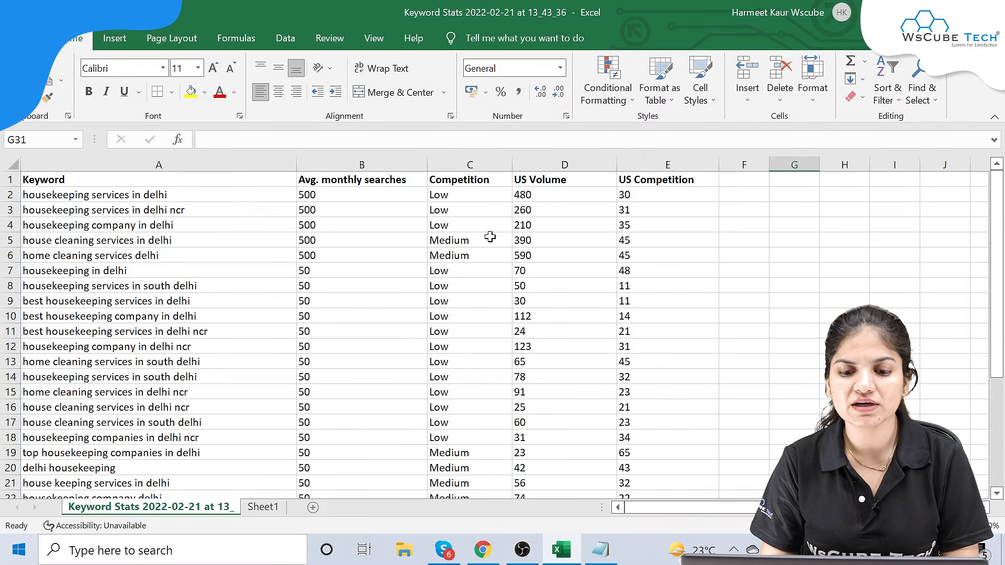
click(536, 179)
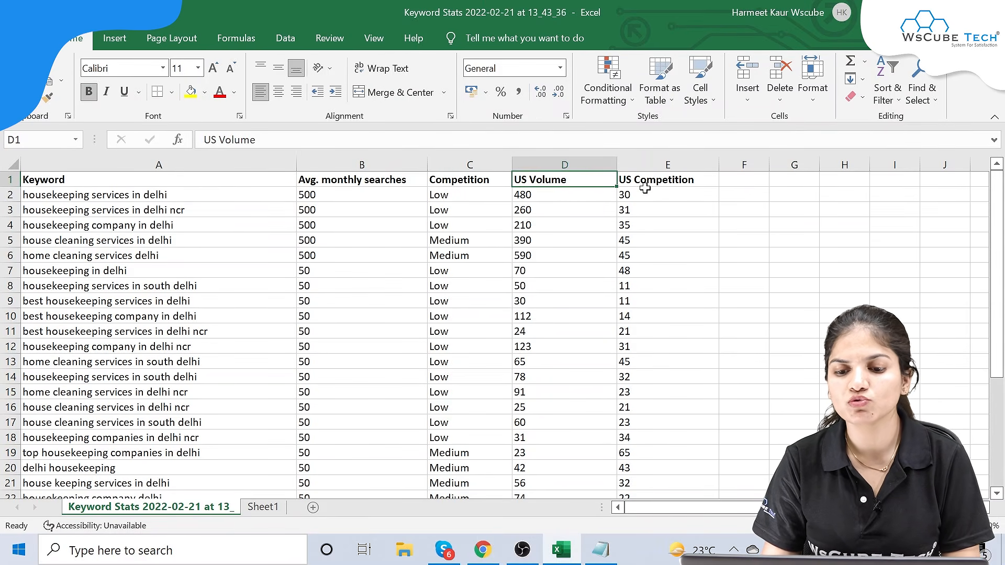
click(647, 178)
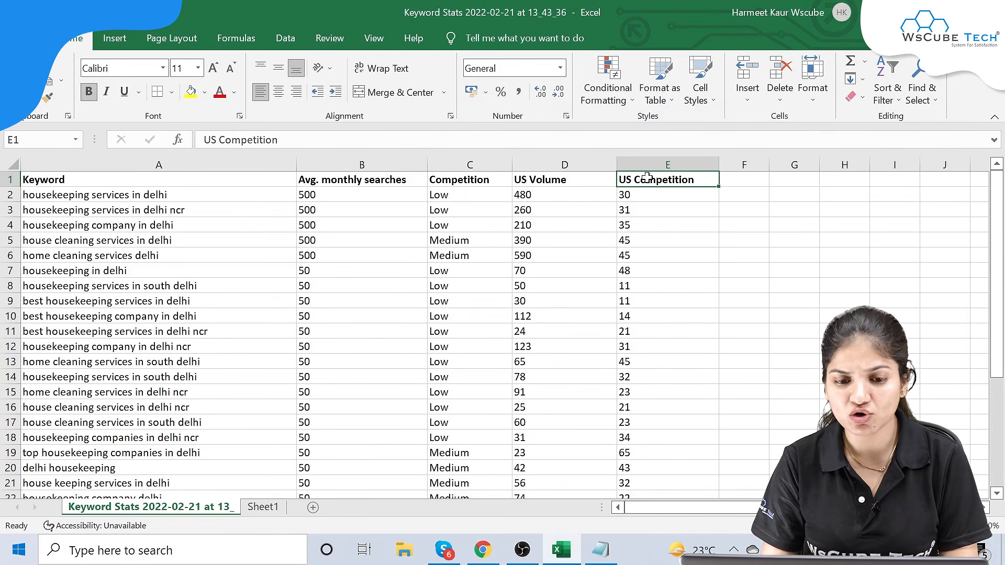
click(398, 163)
ctrl+click(468, 165)
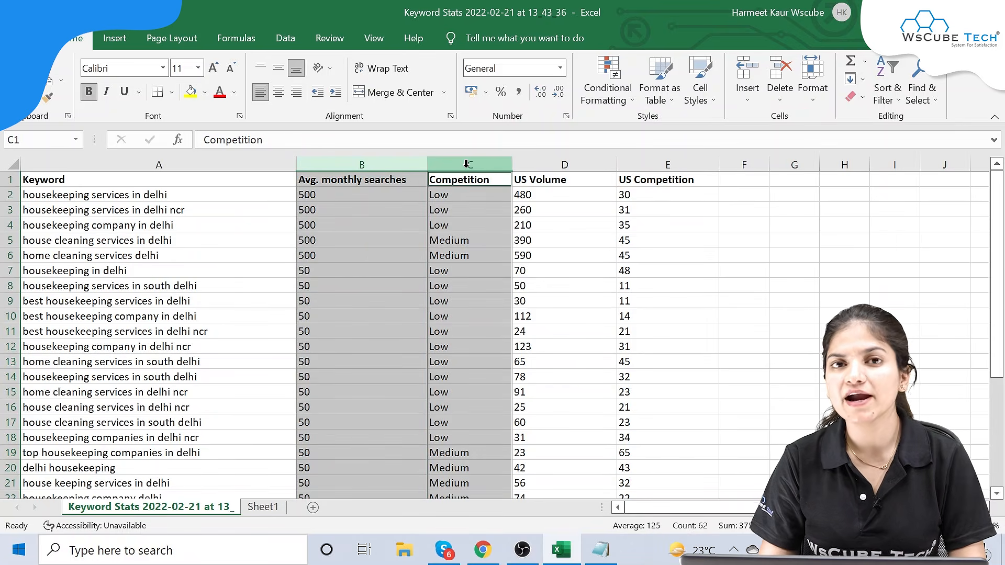
right_click(467, 164)
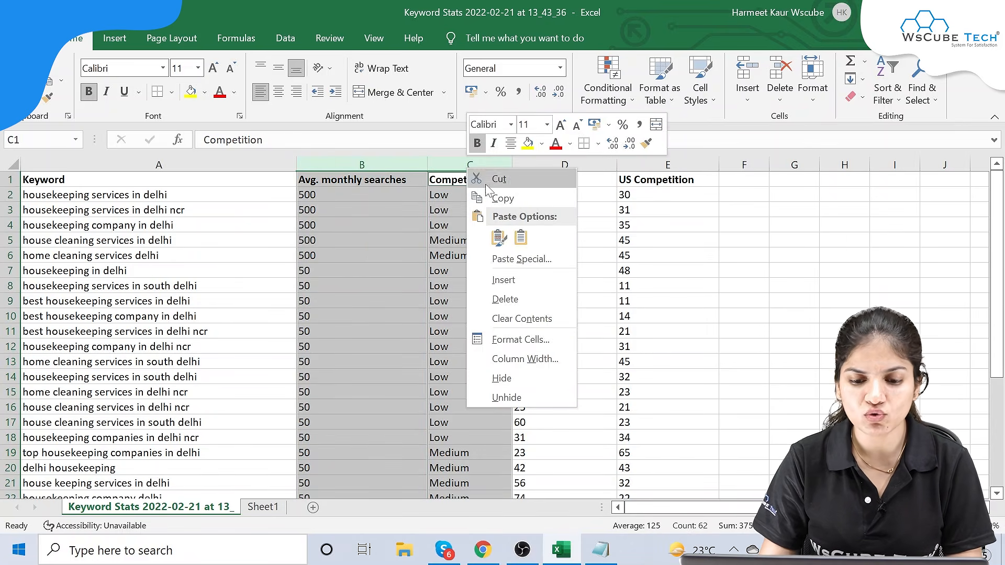
click(735, 316)
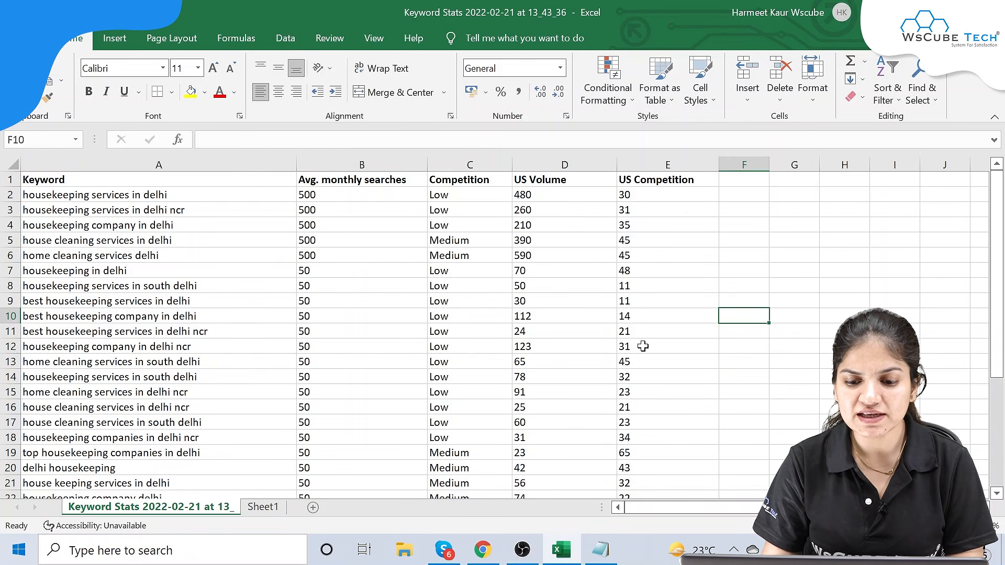
click(629, 362)
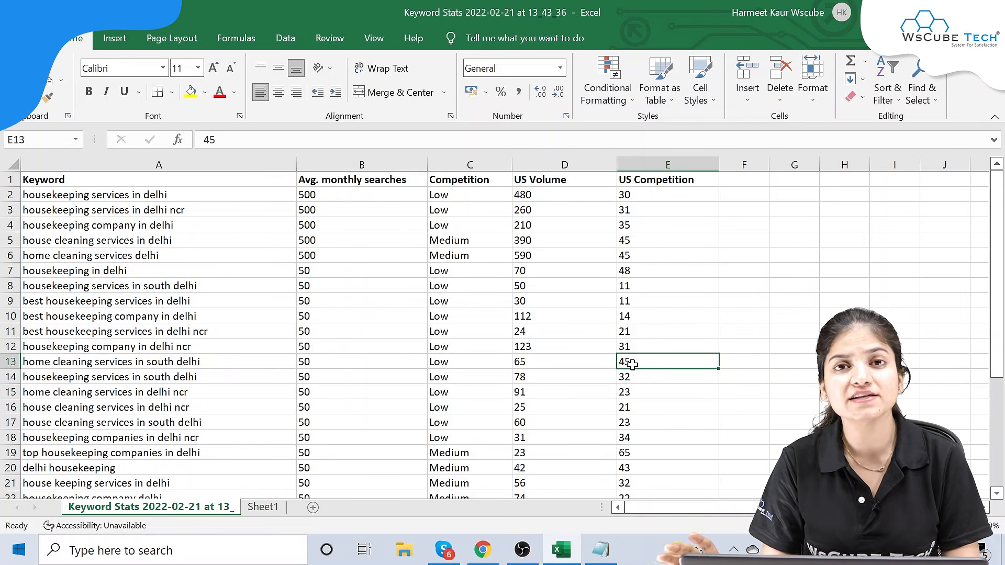
- Delete the Avg. monthly searches and Competition columns from the keyword sheet
click(431, 366)
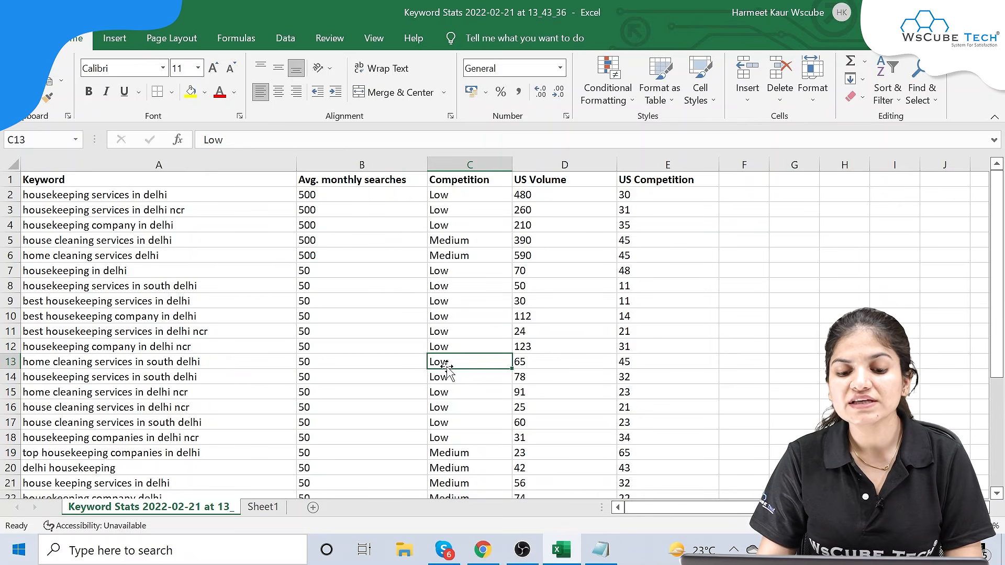
click(234, 365)
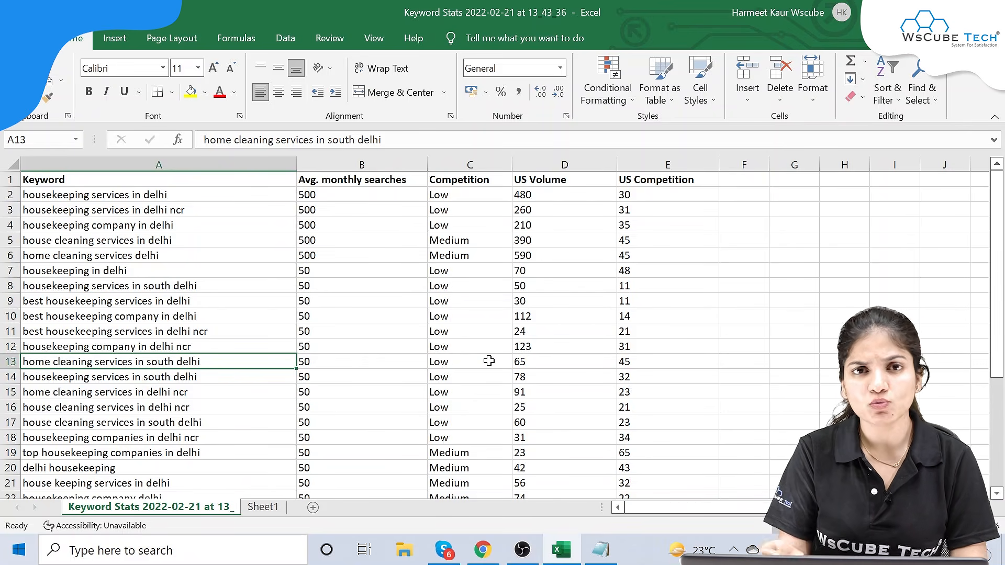
click(407, 164)
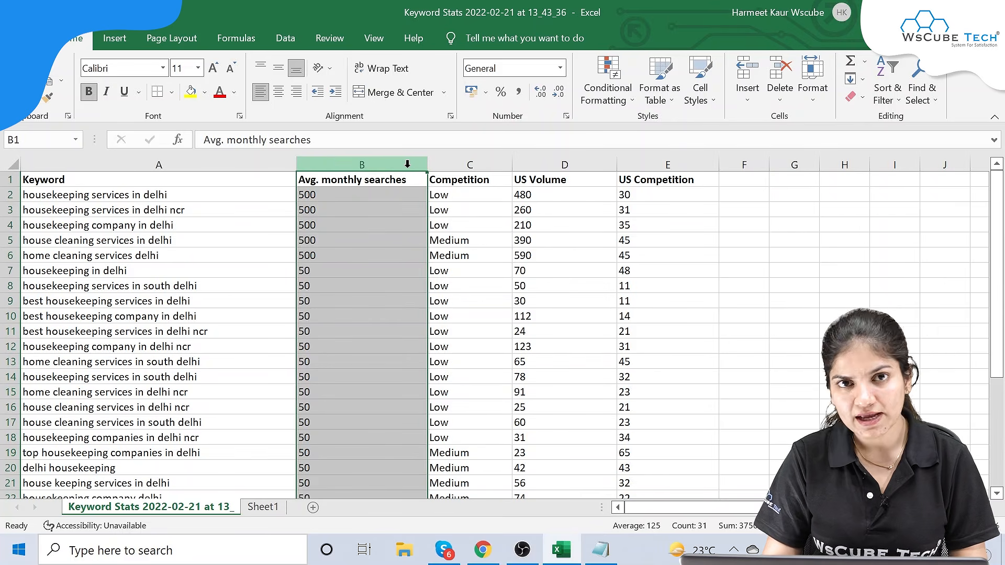
ctrl+click(467, 164)
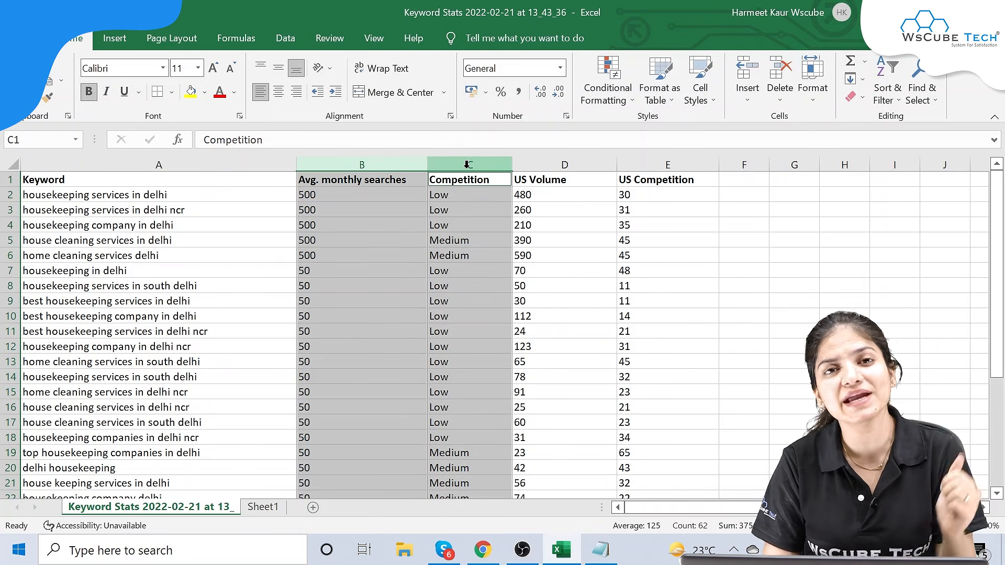
right_click(379, 164)
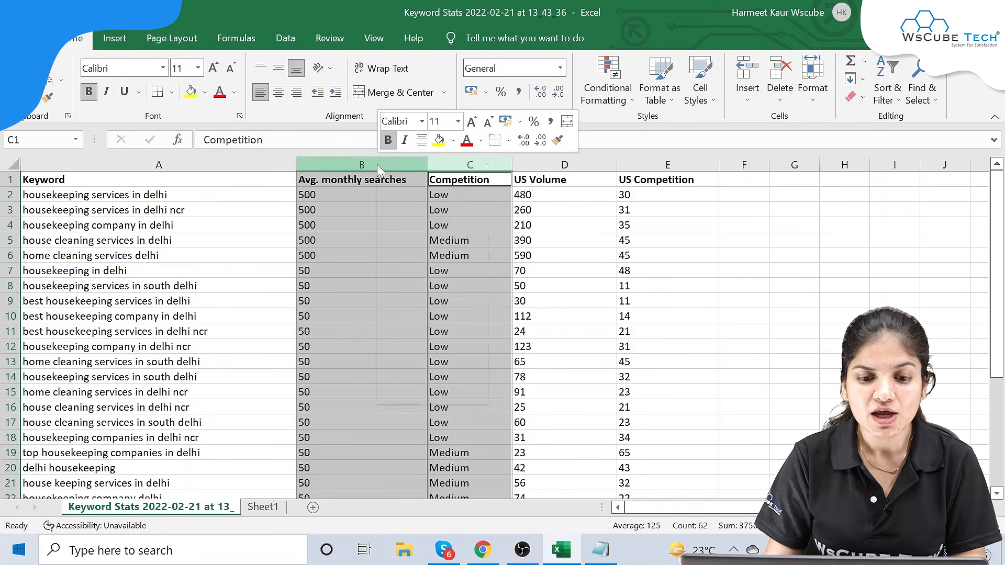
click(430, 289)
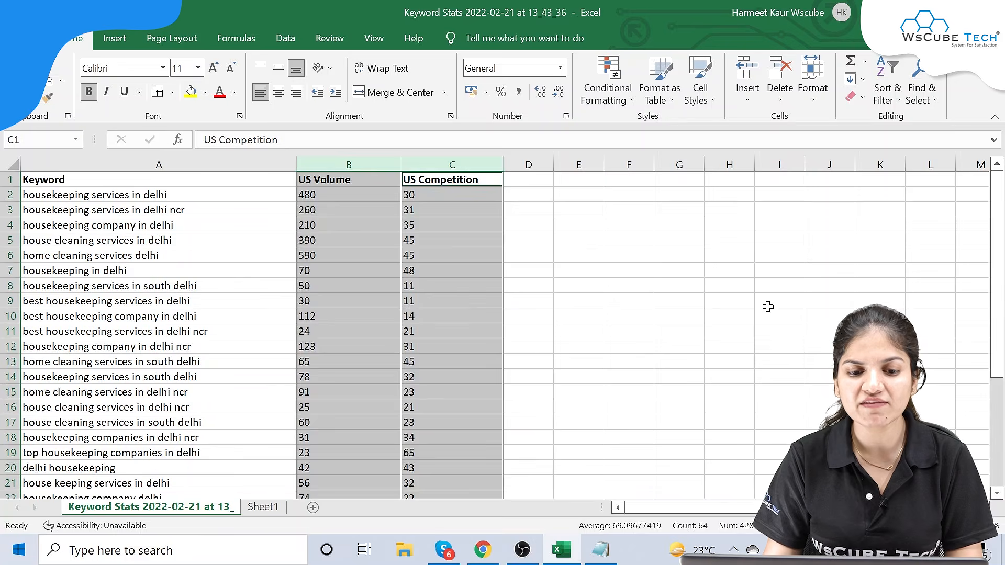
click(717, 303)
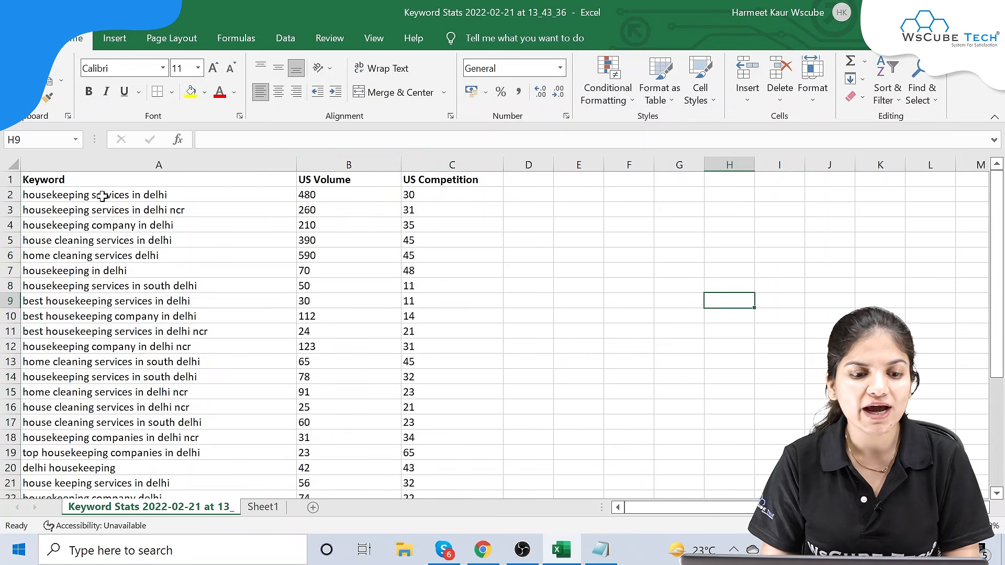
- Sort the keyword table by US Volume from largest to smallest, expanding the selection to the neighbouring columns
click(349, 181)
click(348, 166)
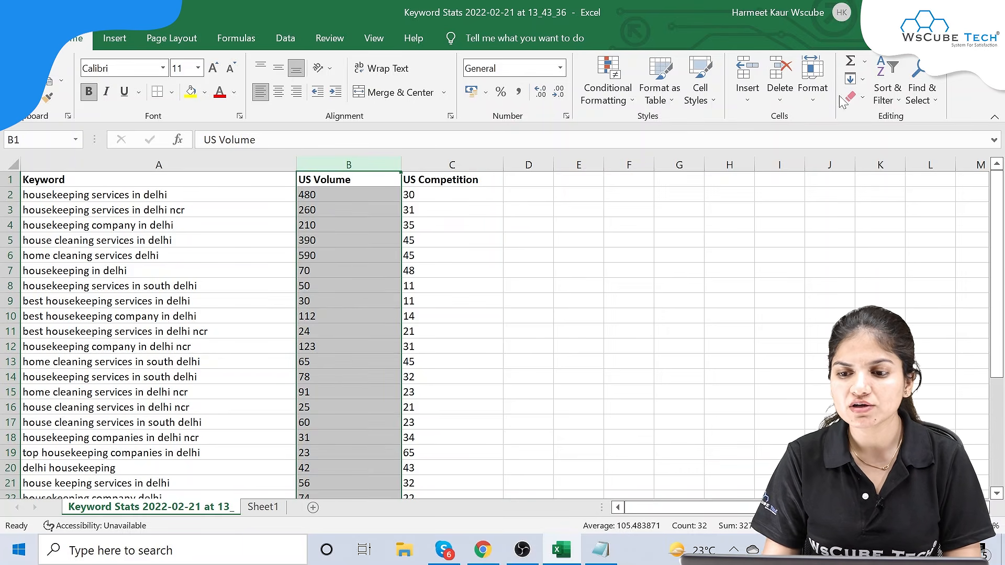
click(883, 90)
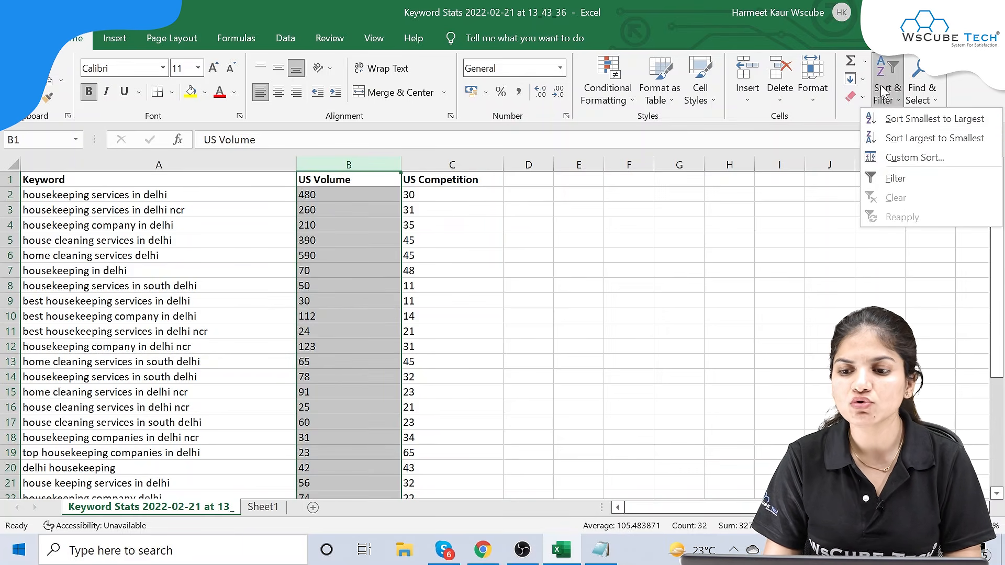
click(906, 133)
click(564, 312)
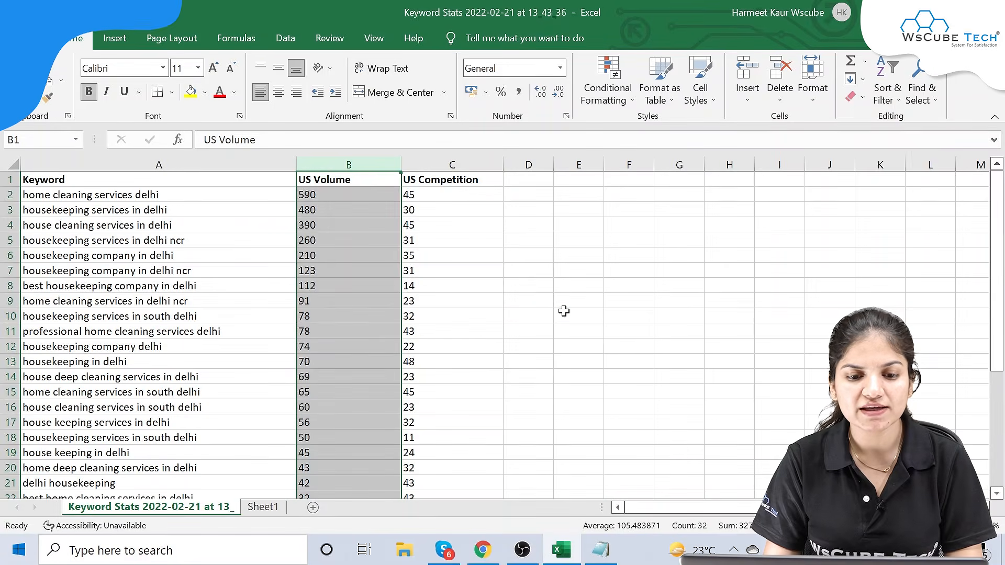
- Review the sorted keywords with their US Volume and US Competition values down to row 32
click(550, 288)
click(172, 192)
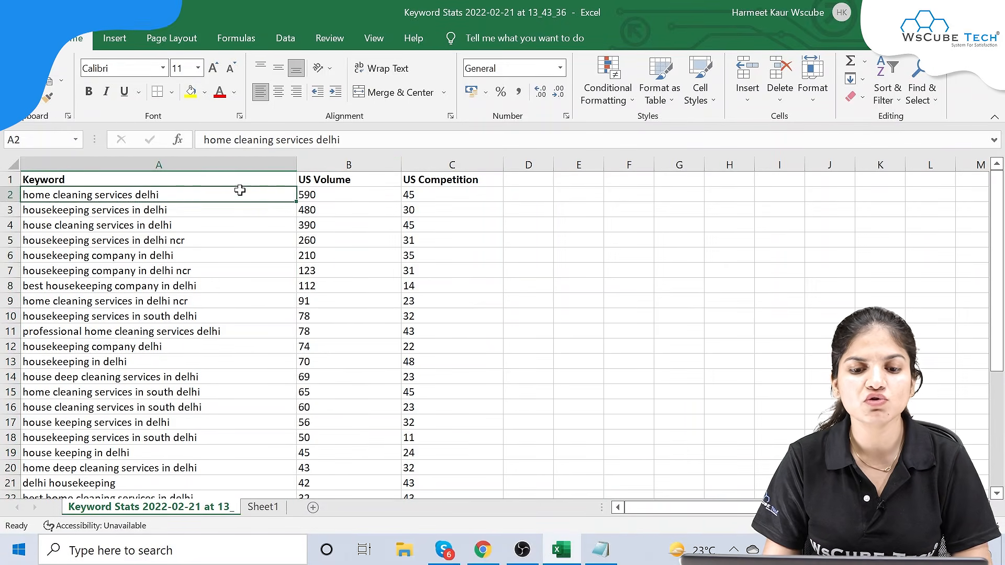
click(325, 210)
scroll(350, 377, down, 7)
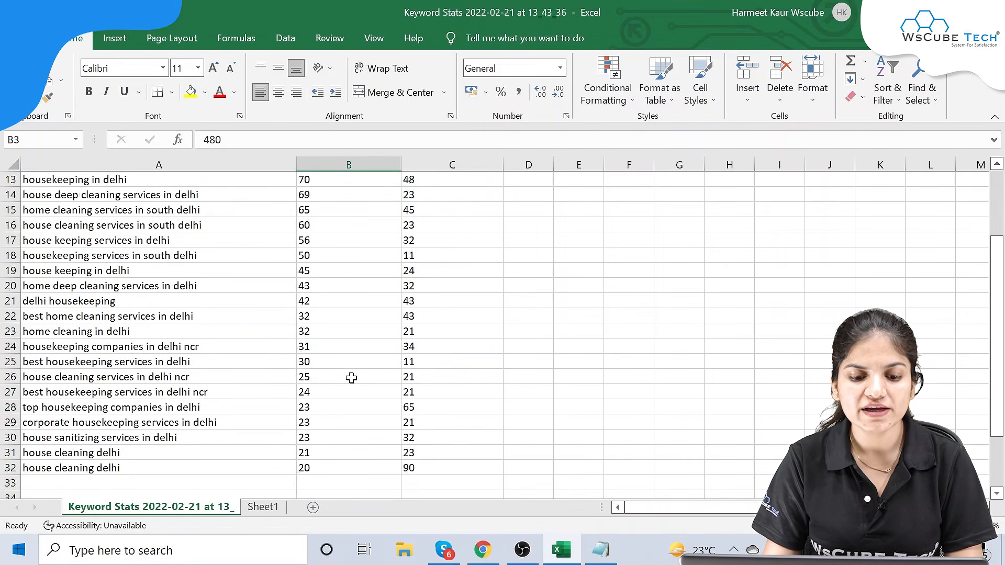
scroll(352, 377, up, 7)
scroll(331, 296, down, 5)
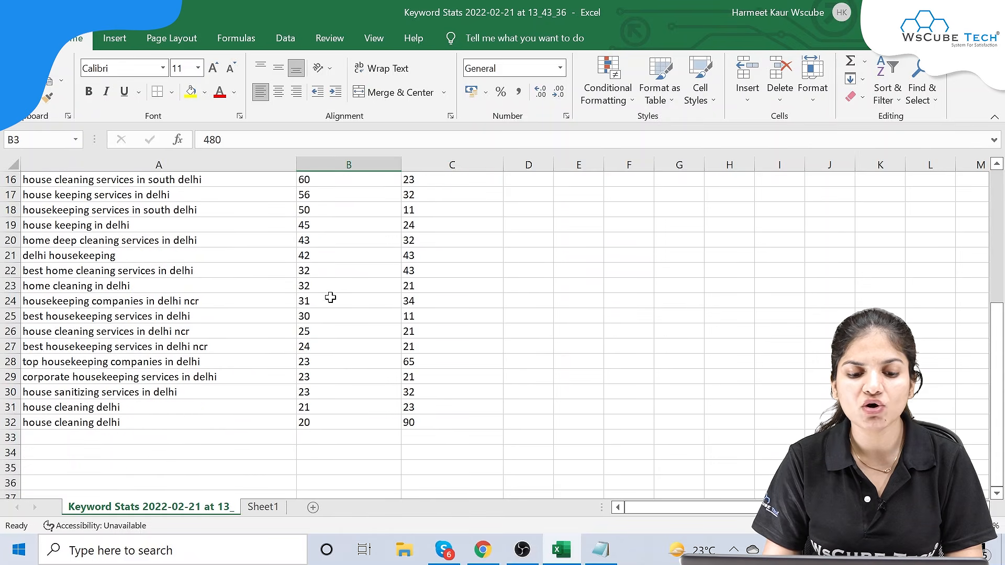
scroll(332, 332, up, 5)
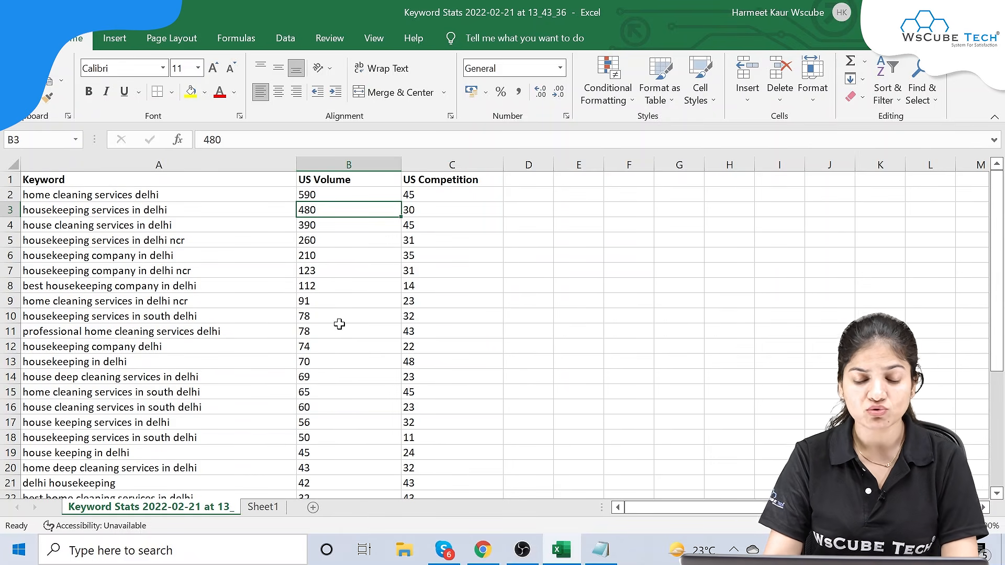
- Switch to Ubersuggest in Chrome and change the keyword ideas search to search by website
click(483, 550)
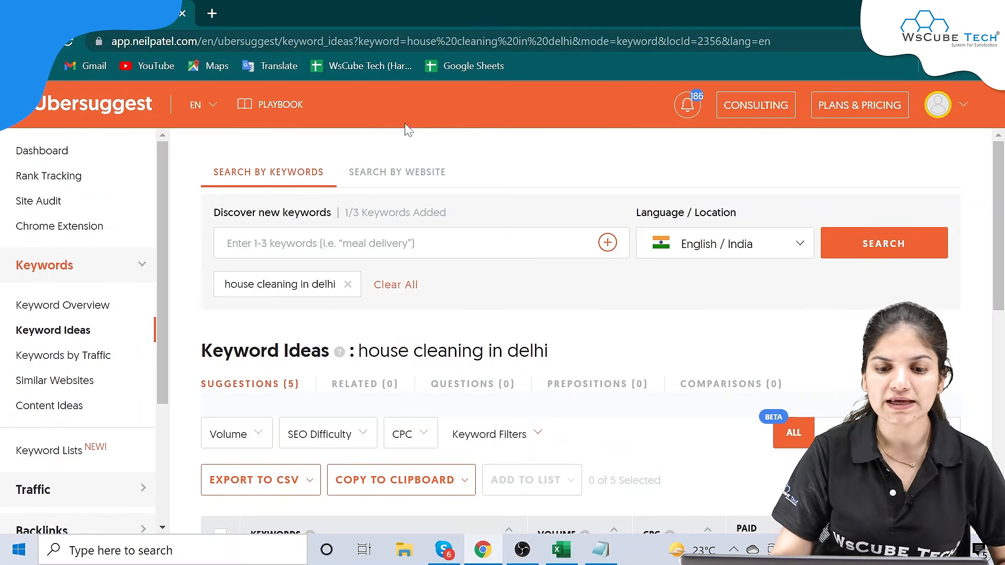
click(405, 183)
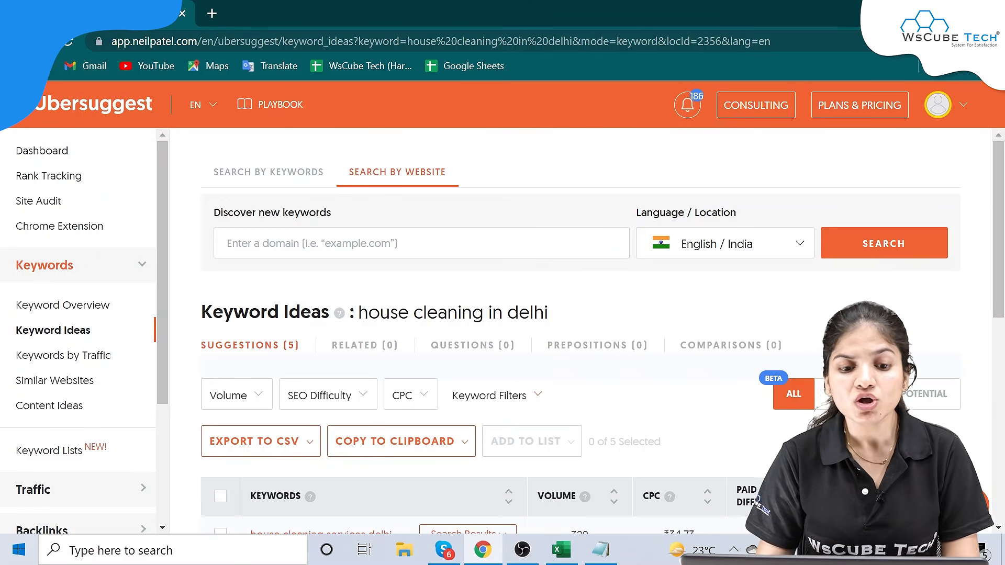
- Copy the URL of wscubetech.com's WordPress Training page from a new tab and search Ubersuggest for that page's keyword ideas in English / India
click(212, 13)
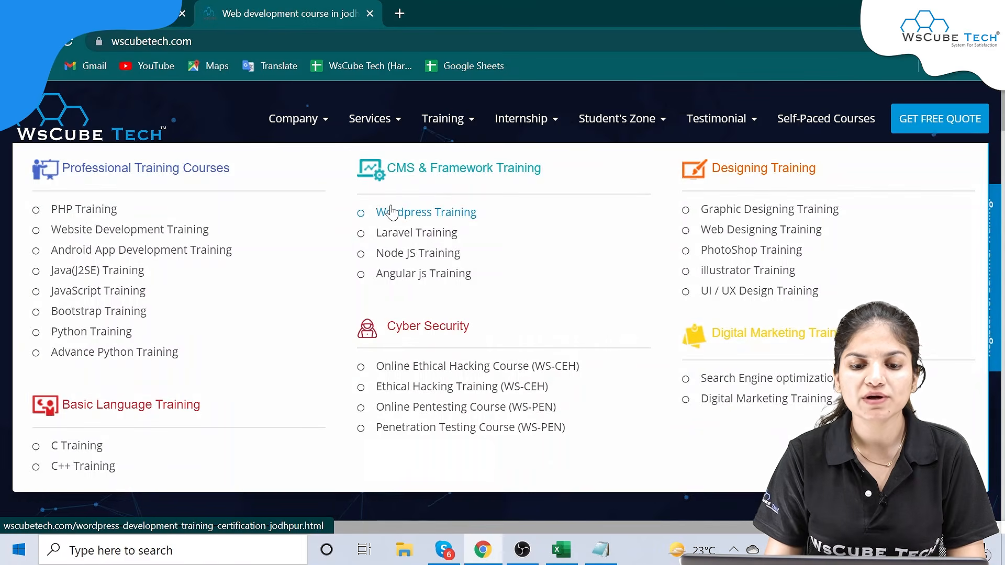
click(392, 212)
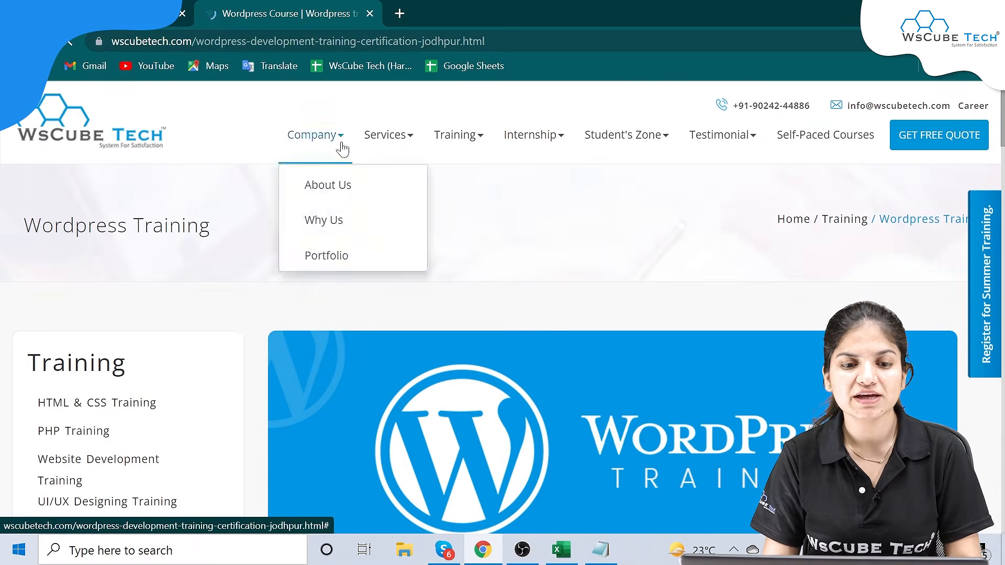
click(312, 40)
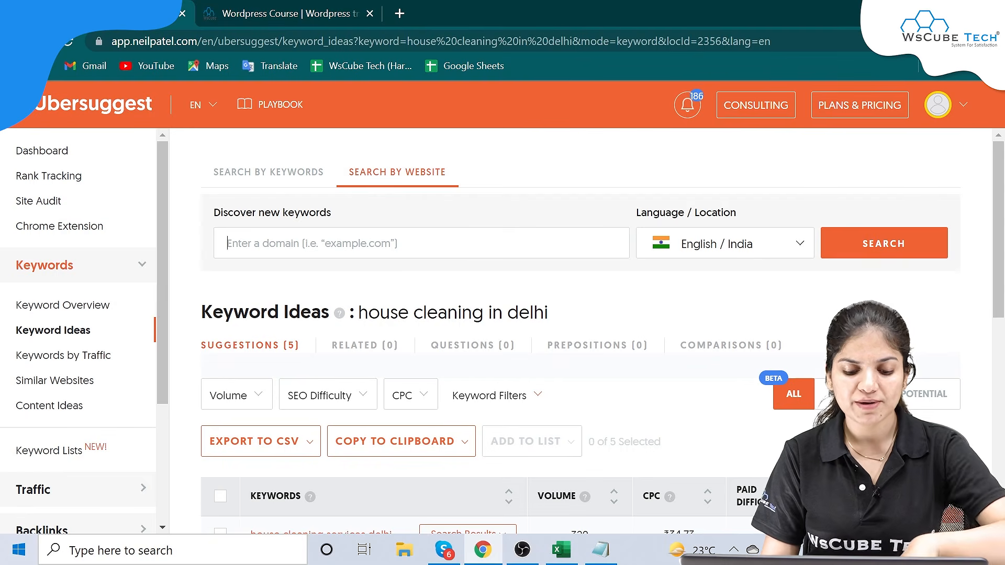
text(www.wscubetech.com/wordpress-development-training-certification-jodhpur.html)
click(896, 244)
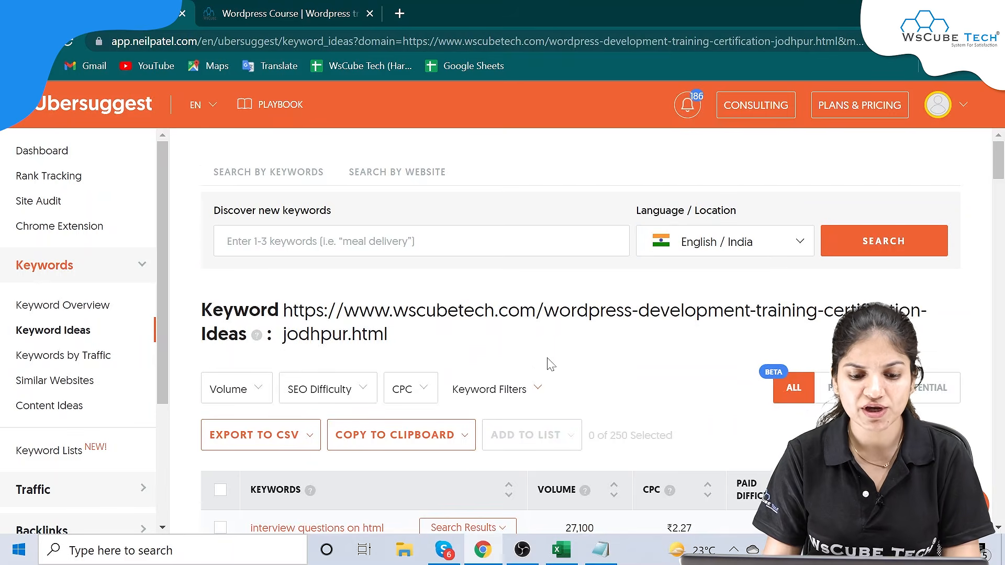
- Examine the keyword ideas for the WordPress Training page with their volume, CPC and difficulty values
scroll(551, 365, down, 3)
scroll(547, 363, up, 3)
scroll(370, 376, down, 1)
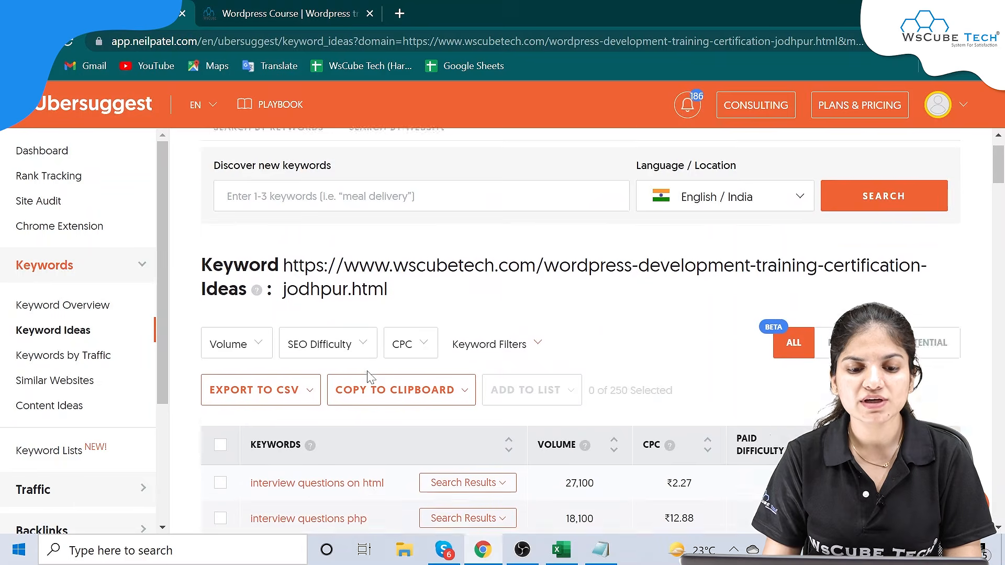
scroll(370, 377, down, 2)
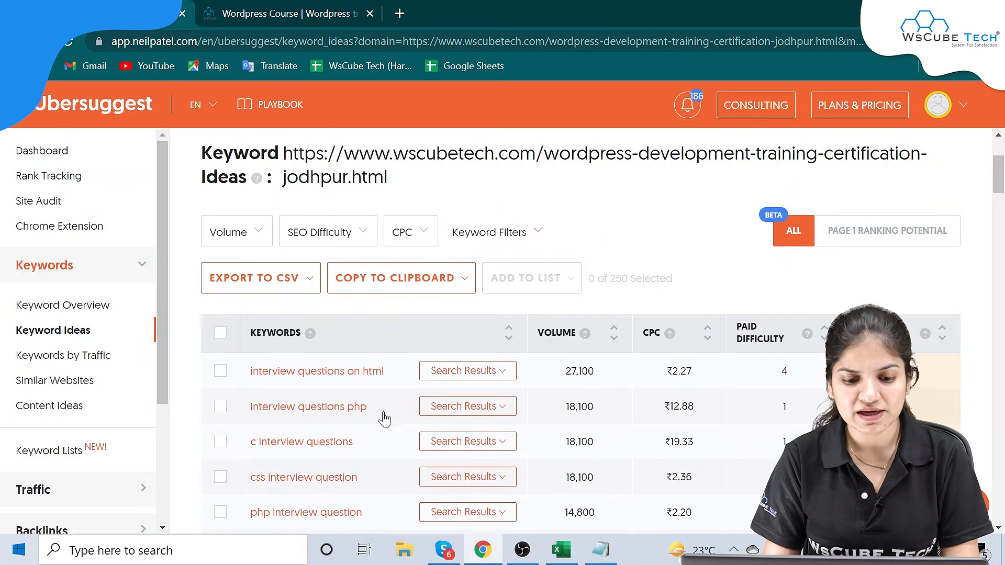
scroll(298, 412, down, 1)
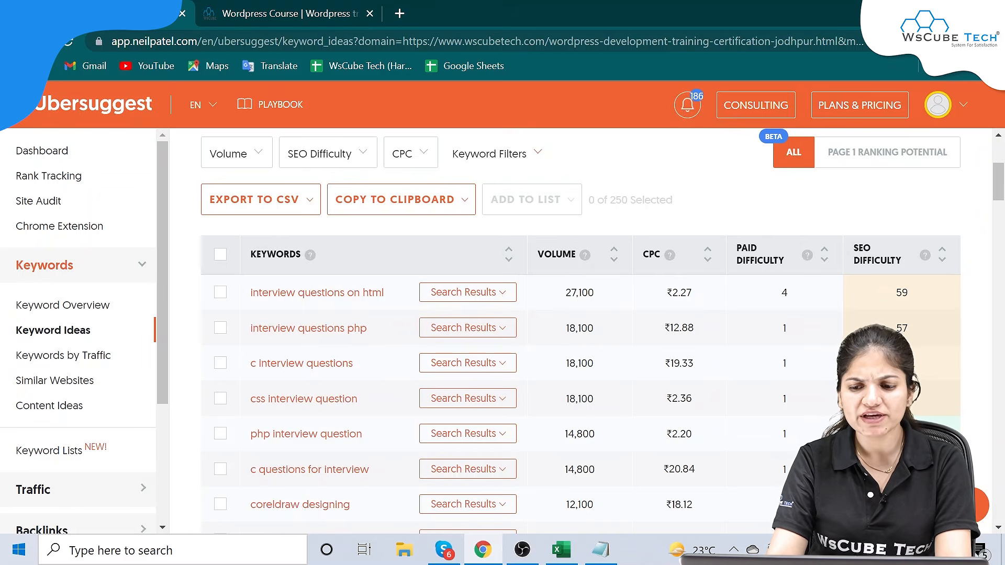
scroll(575, 367, down, 3)
scroll(911, 330, up, 2)
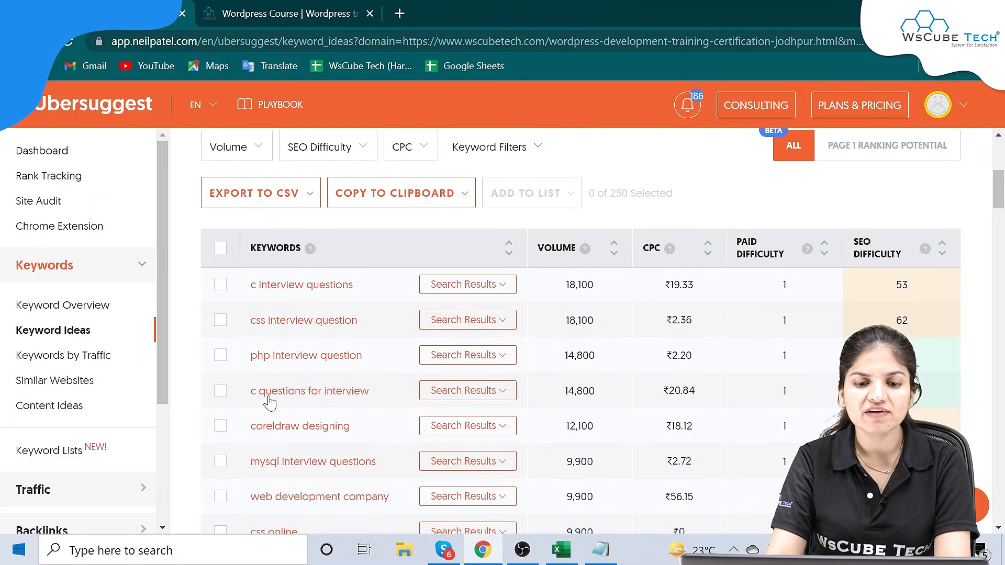
scroll(323, 390, down, 15)
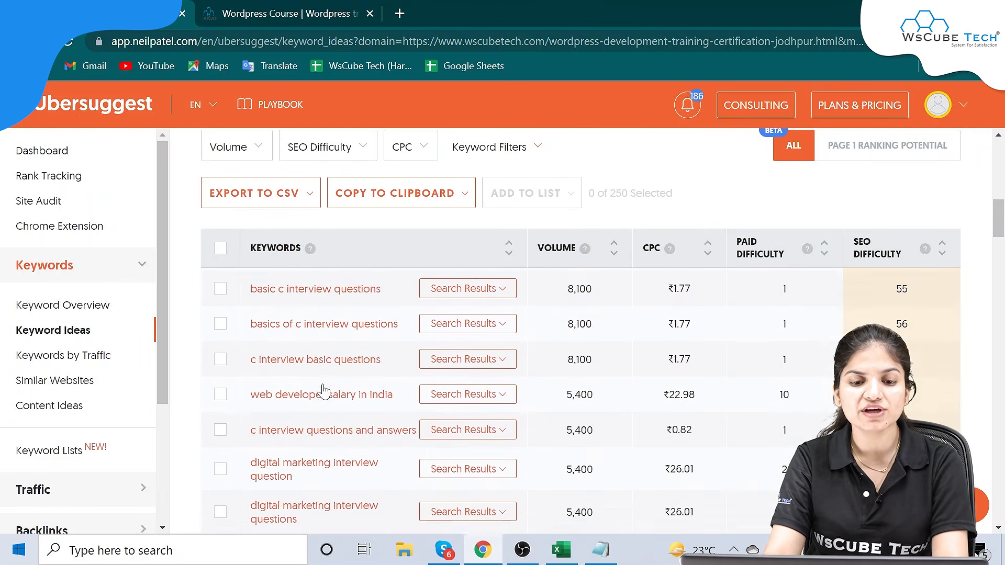
scroll(325, 387, up, 5)
scroll(323, 390, up, 10)
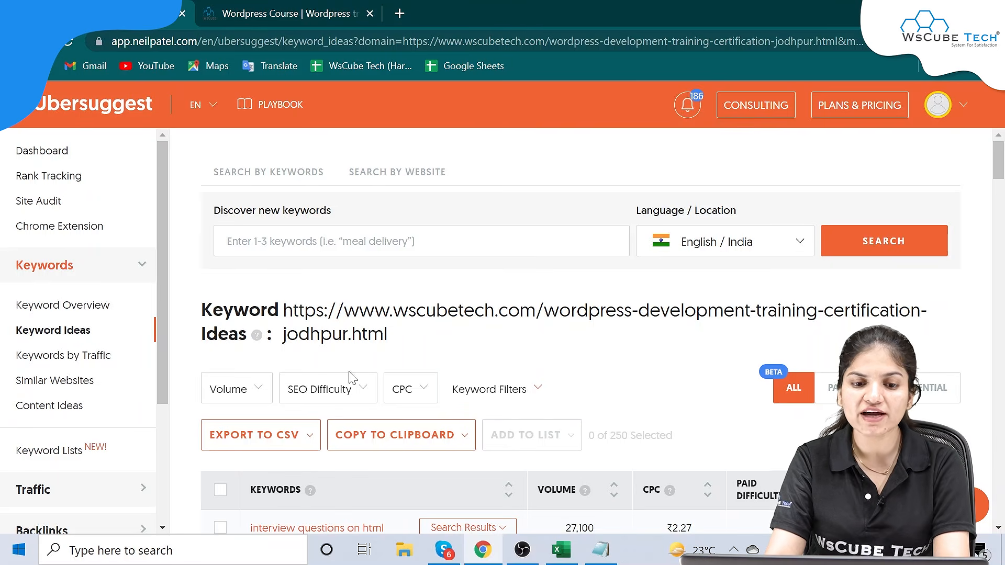
- Filter the keyword ideas to a volume of 1,001 - 10,000 and an SEO difficulty of 0 - 69
click(237, 396)
scroll(591, 352, down, 2)
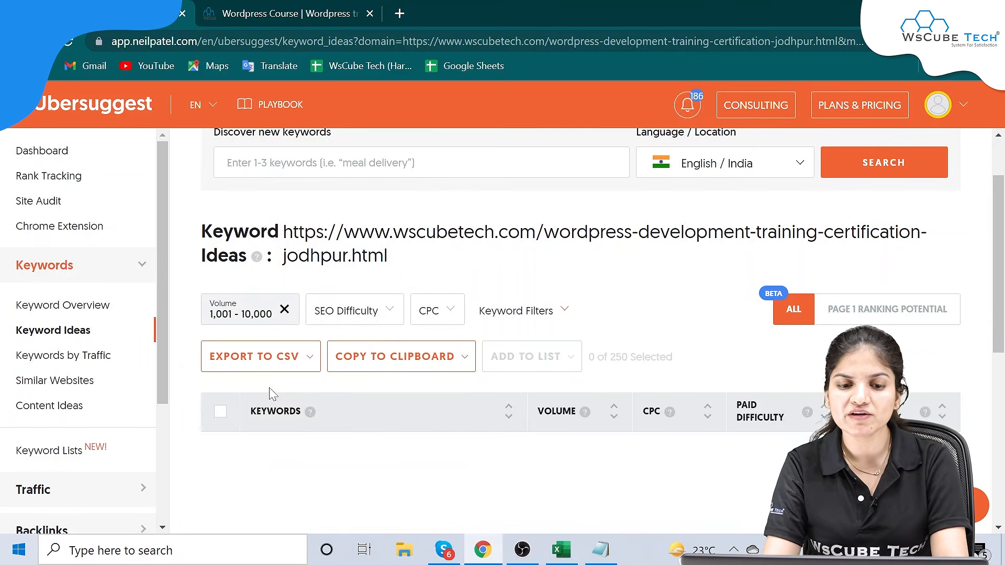
click(334, 311)
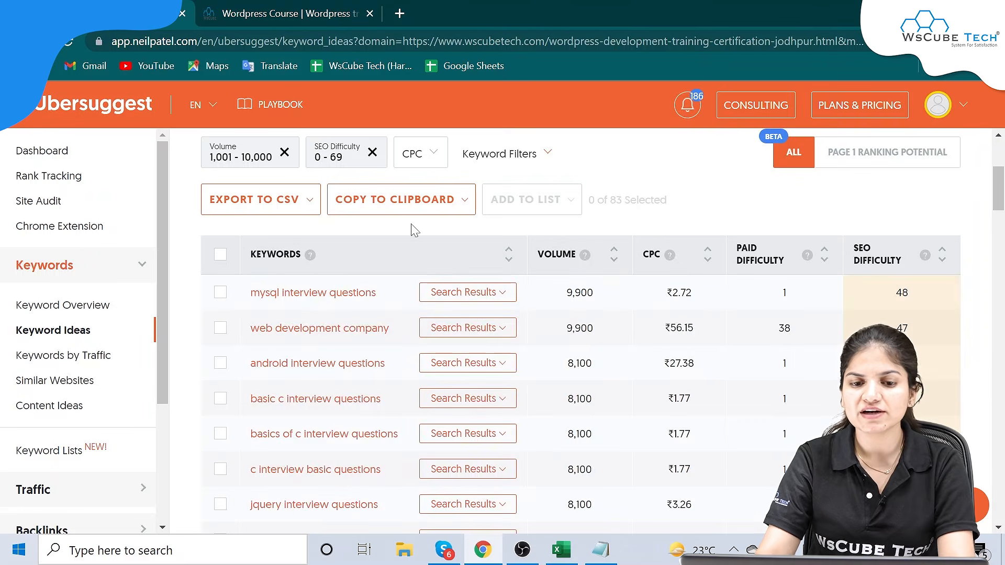
- Select all the filtered keyword ideas and export the selected ones to CSV
scroll(429, 254, up, 1)
click(220, 333)
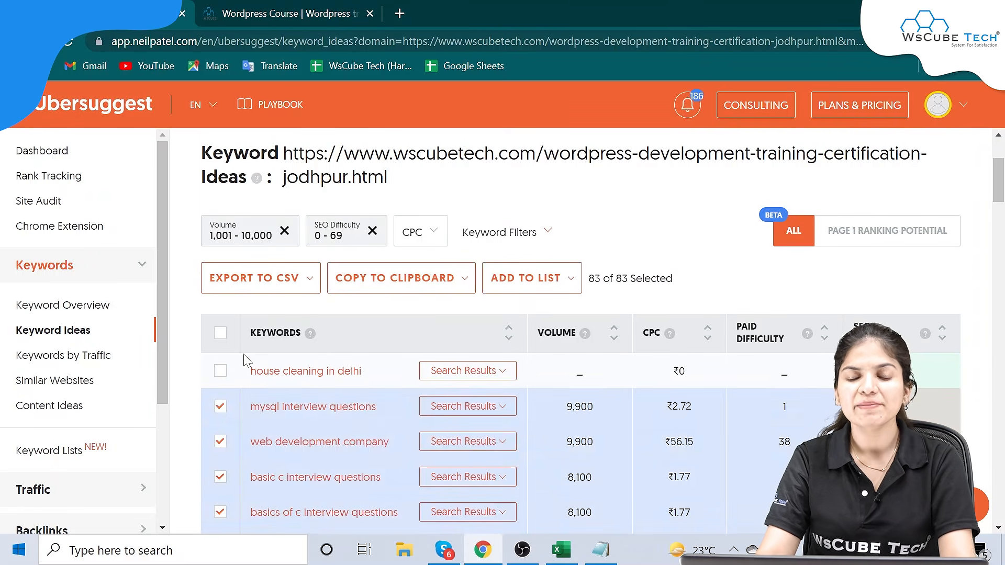
click(240, 284)
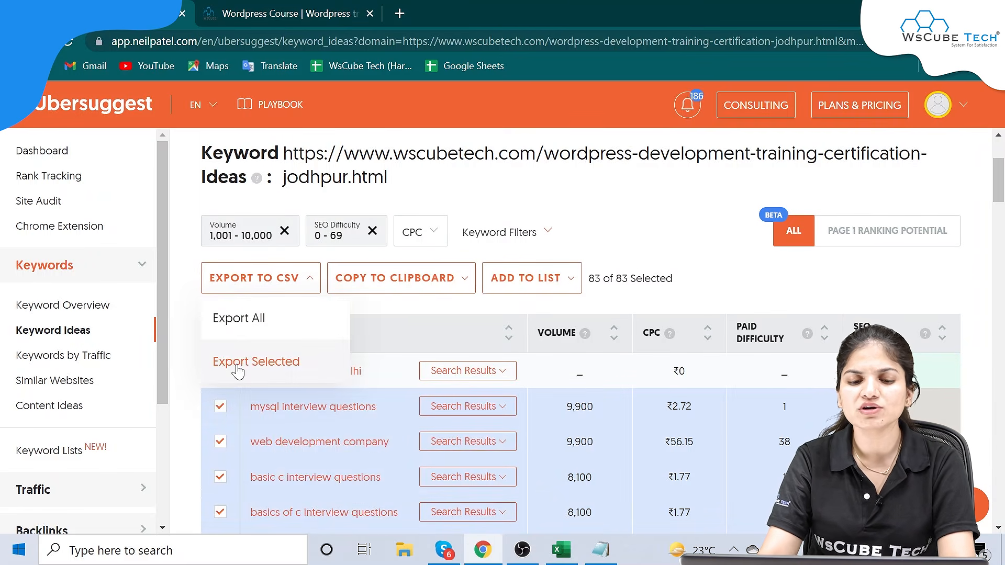
click(297, 370)
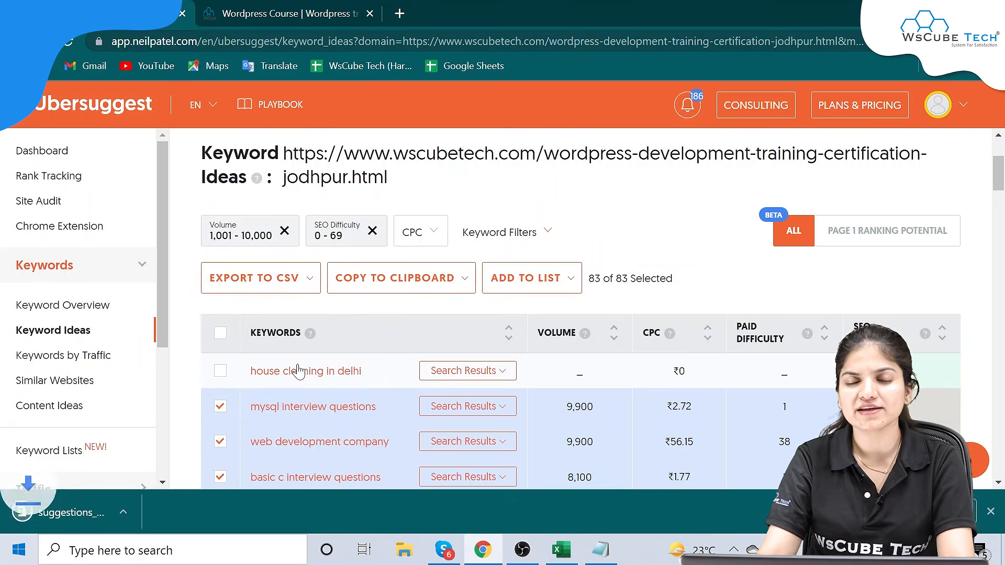
- Open the downloaded suggestions CSV in Excel and widen the Keyword and Search Volume columns to show their full text
click(77, 514)
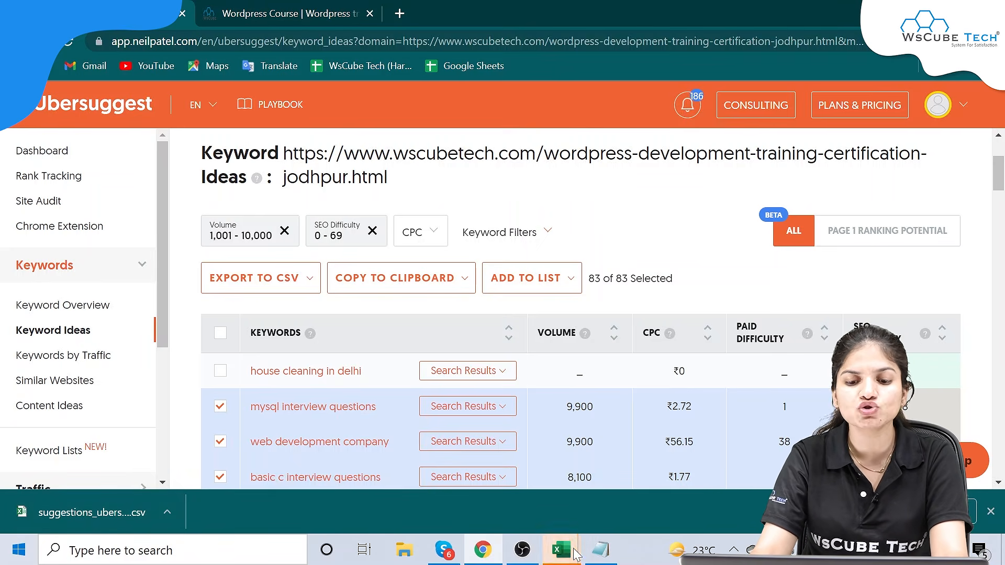
mouse_move(574, 554)
click(512, 507)
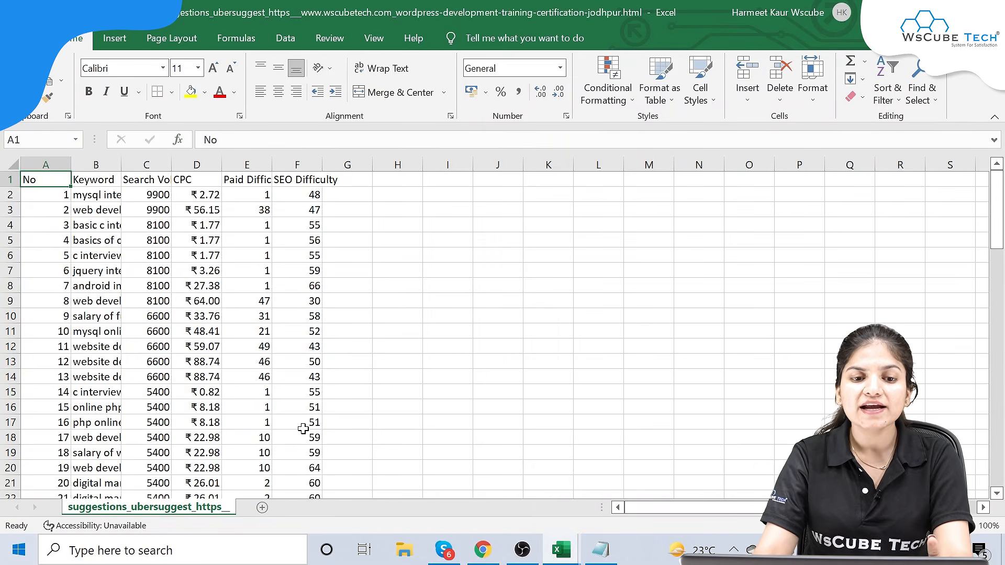
drag(121, 164, 301, 165)
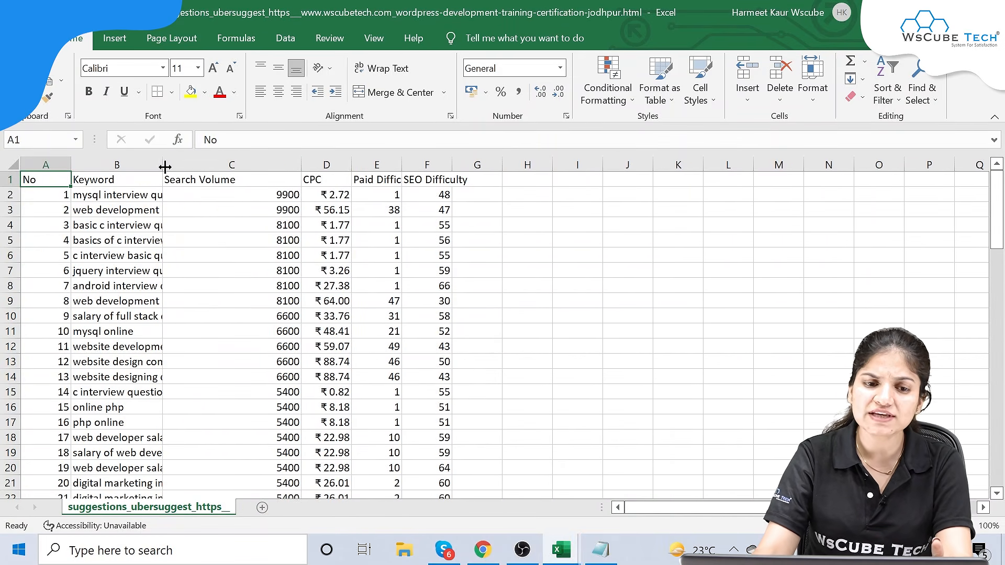
drag(165, 167, 301, 165)
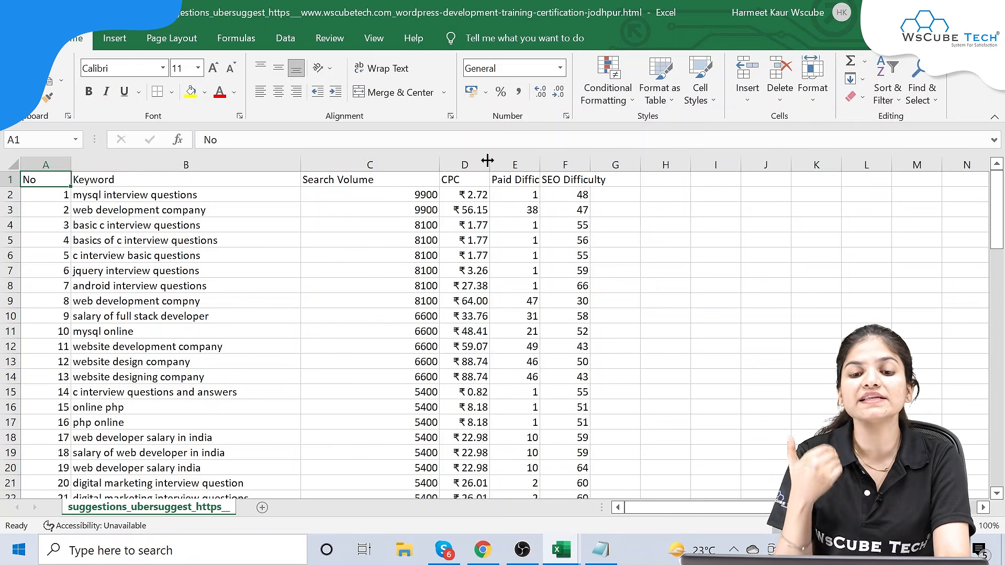
- Delete the CPC and Paid Difficulty columns and widen the SEO Difficulty column
click(468, 164)
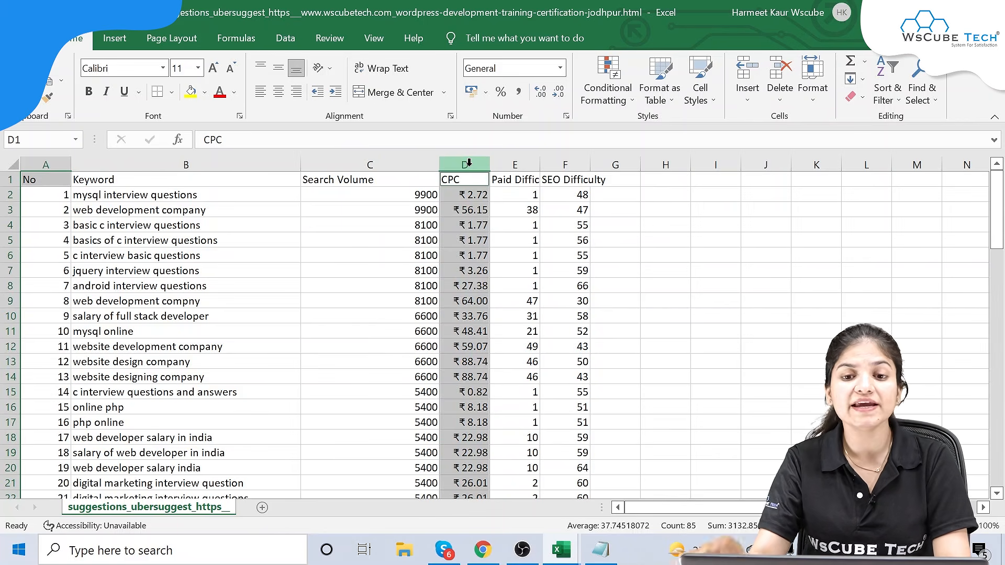
drag(490, 165, 558, 165)
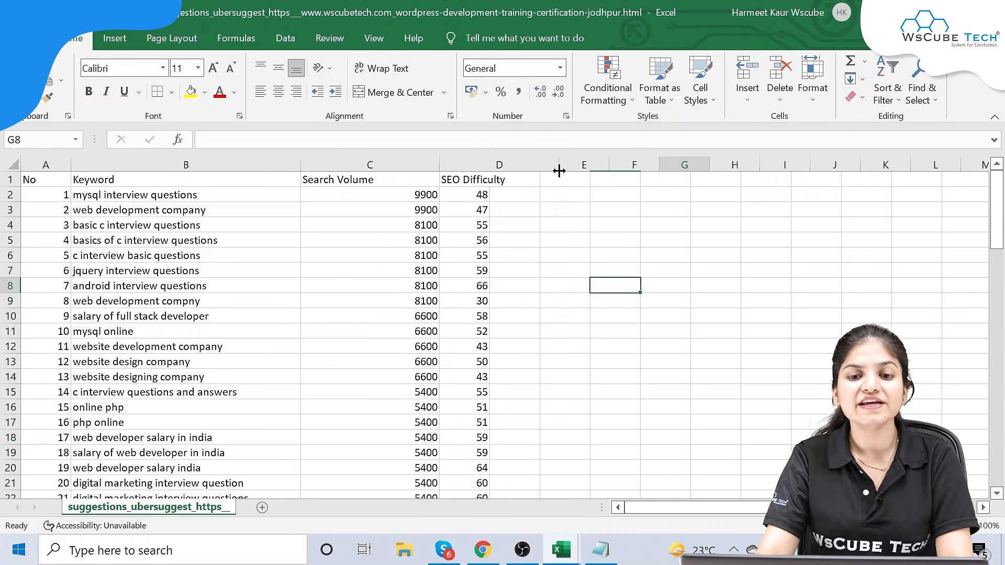
click(663, 243)
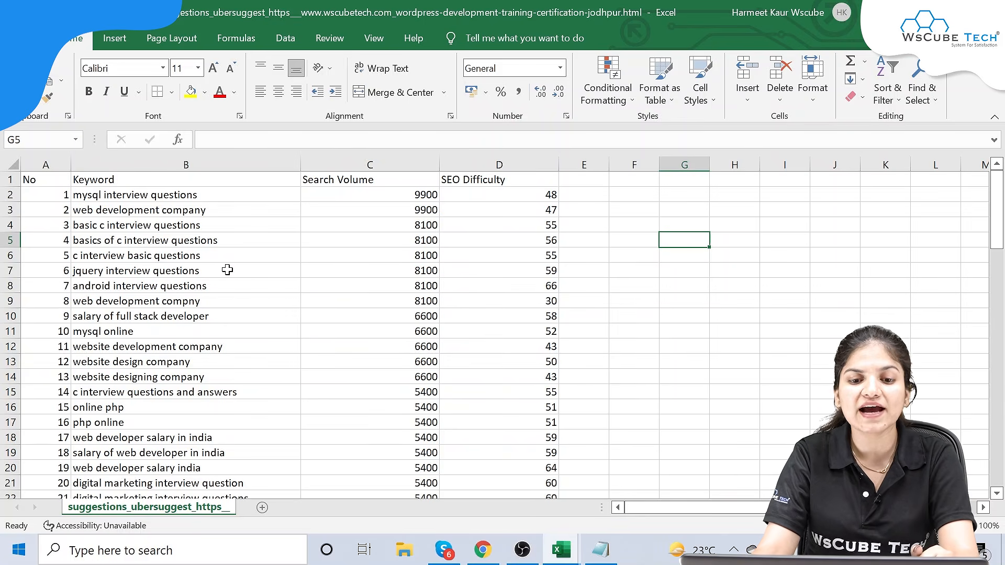
- Examine the exported keyword list down to its last row, checking the lowest search volumes, and return to the first row
scroll(226, 268, down, 17)
scroll(227, 270, up, 6)
scroll(227, 270, up, 11)
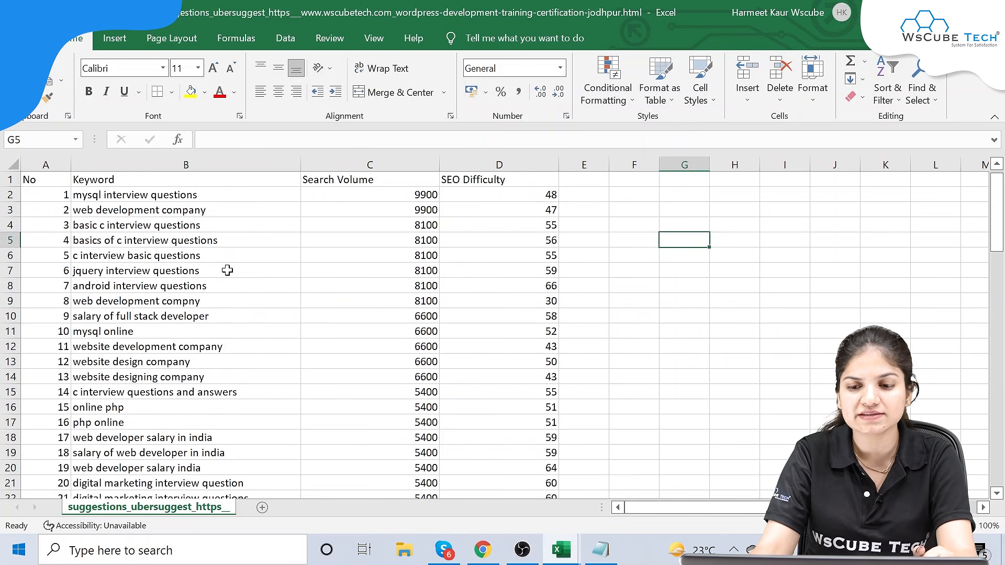
scroll(227, 270, down, 20)
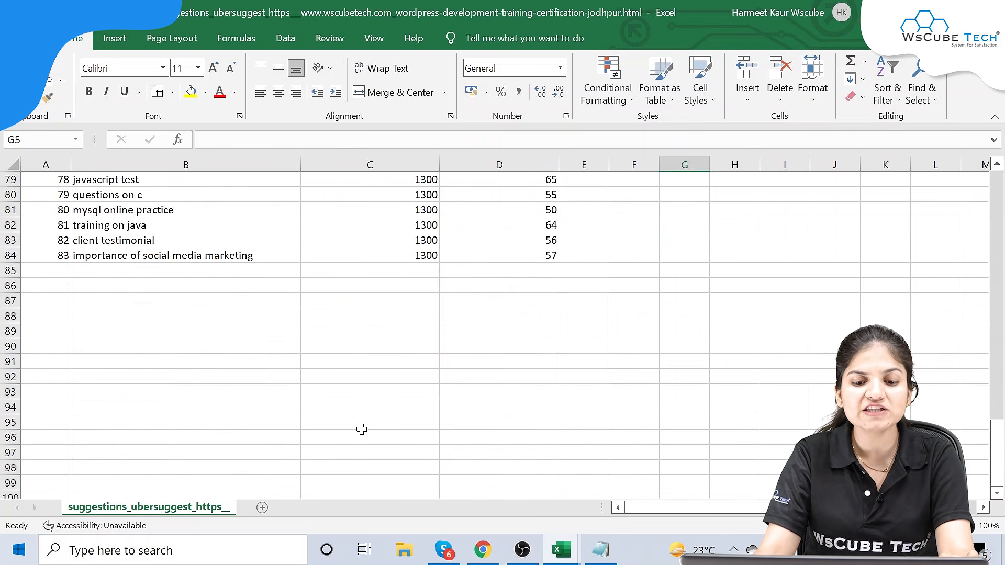
click(107, 256)
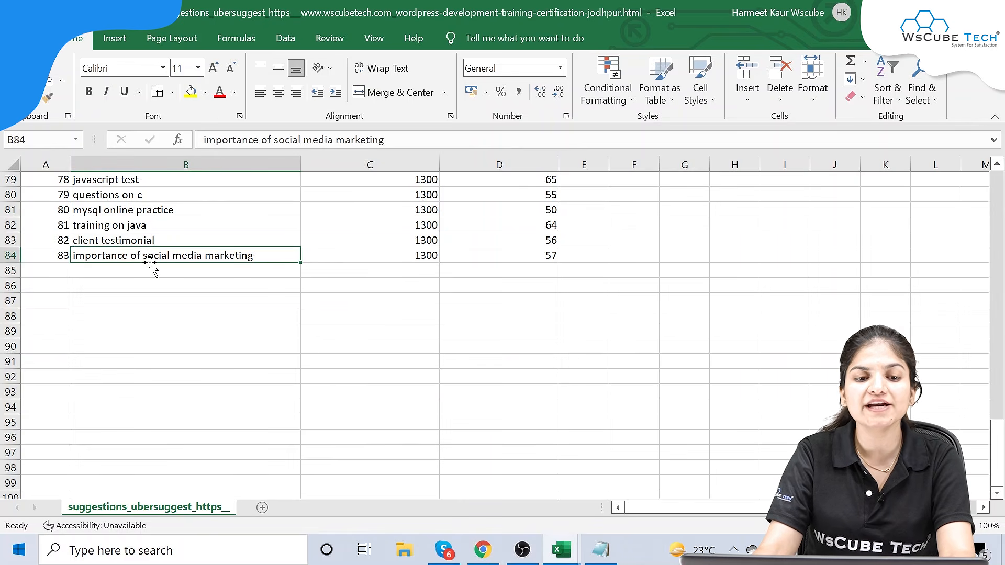
scroll(156, 267, up, 2)
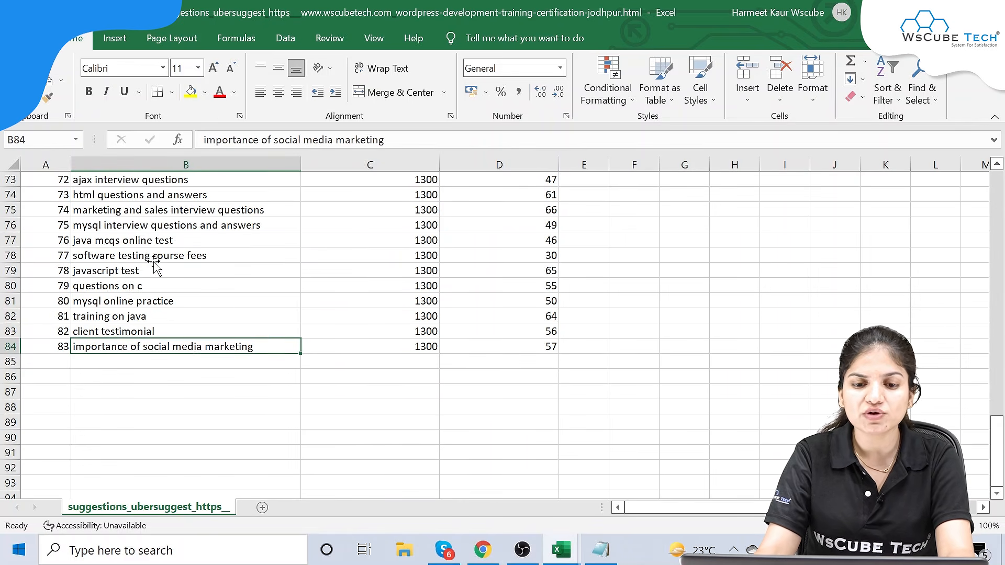
click(425, 347)
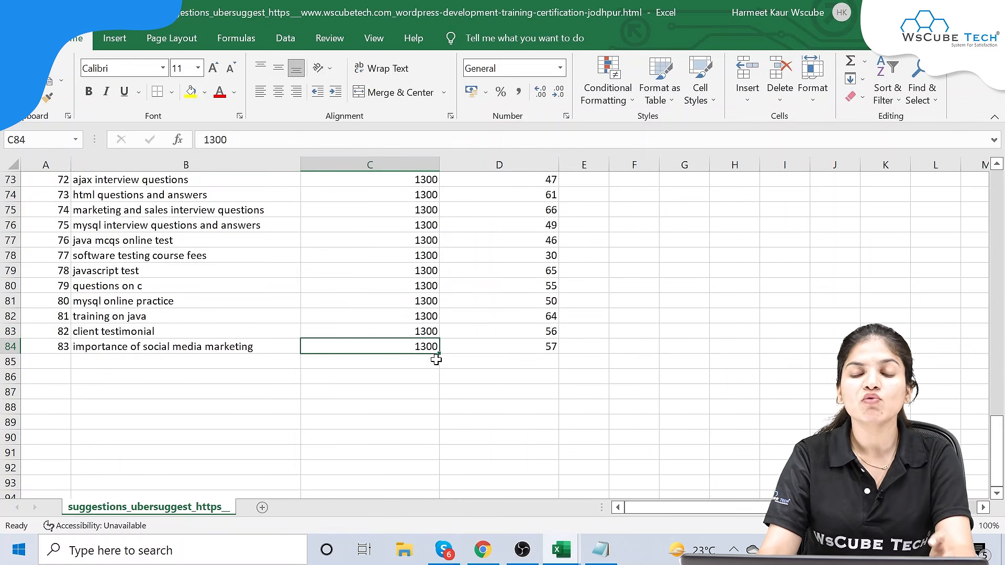
scroll(435, 359, down, 2)
scroll(435, 359, up, 20)
scroll(436, 360, up, 3)
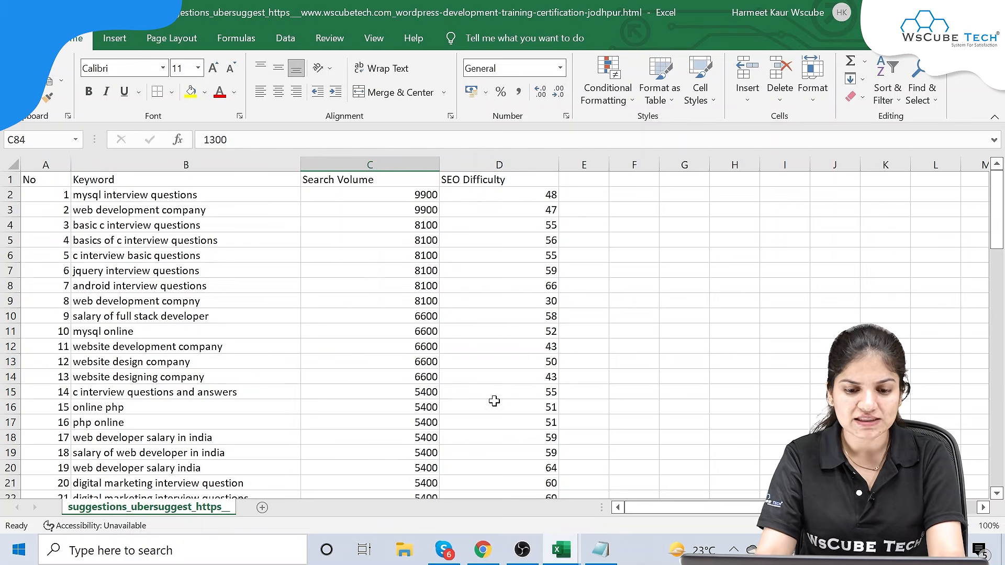
- Switch to Ubersuggest in Chrome, remove the SEO difficulty filter and search by keywords for "digital marketing" in English / India
click(482, 550)
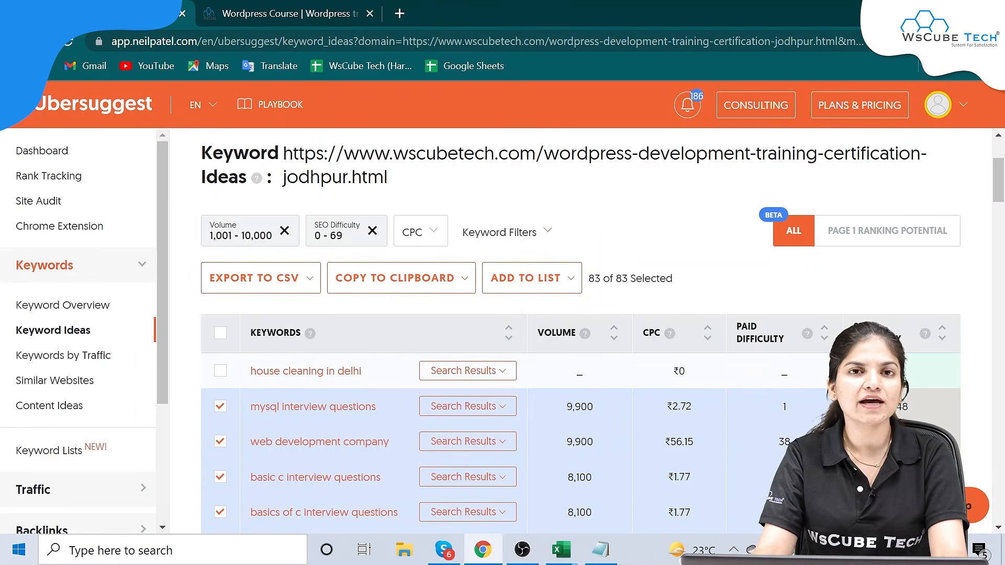
click(372, 230)
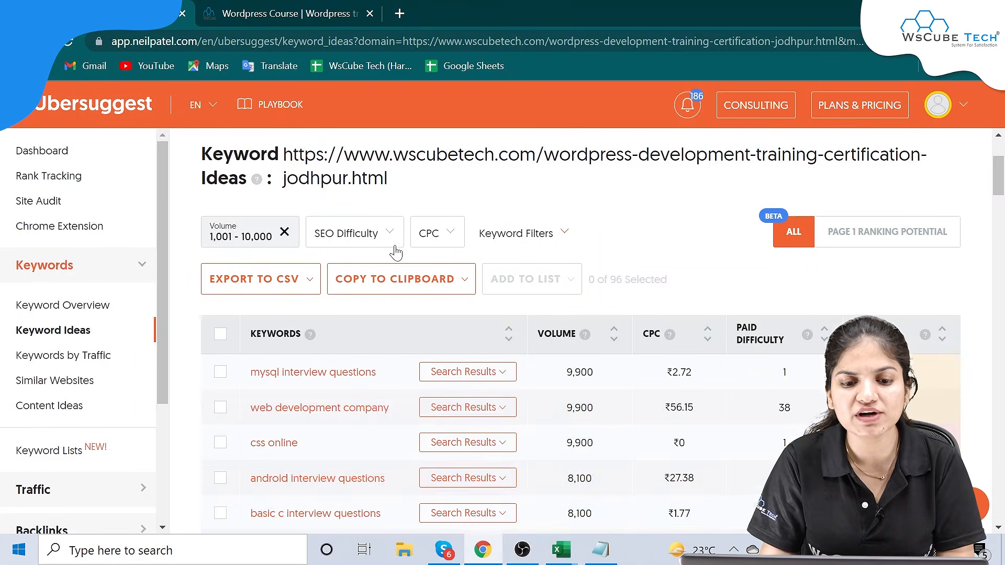
click(270, 170)
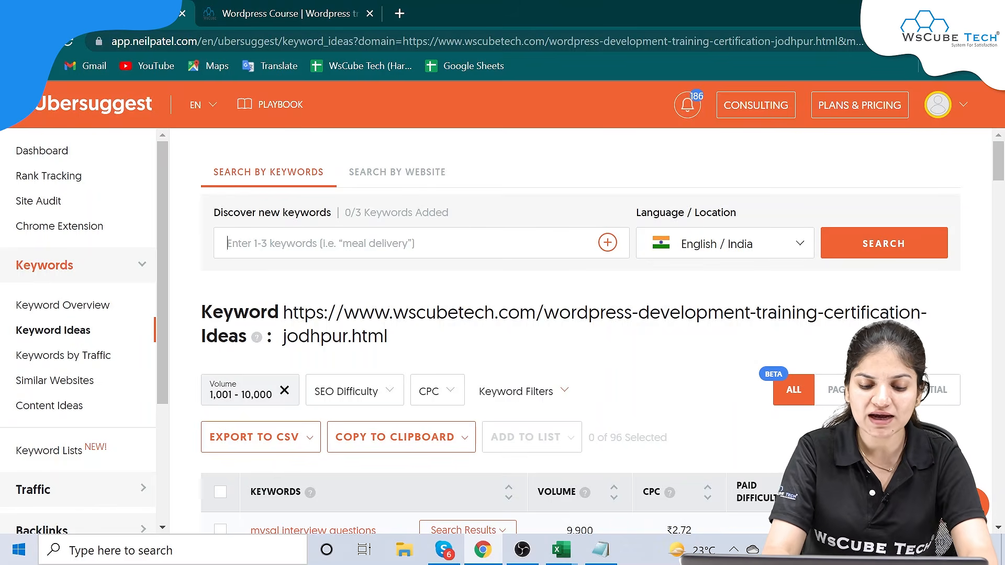
text(digital marketing)
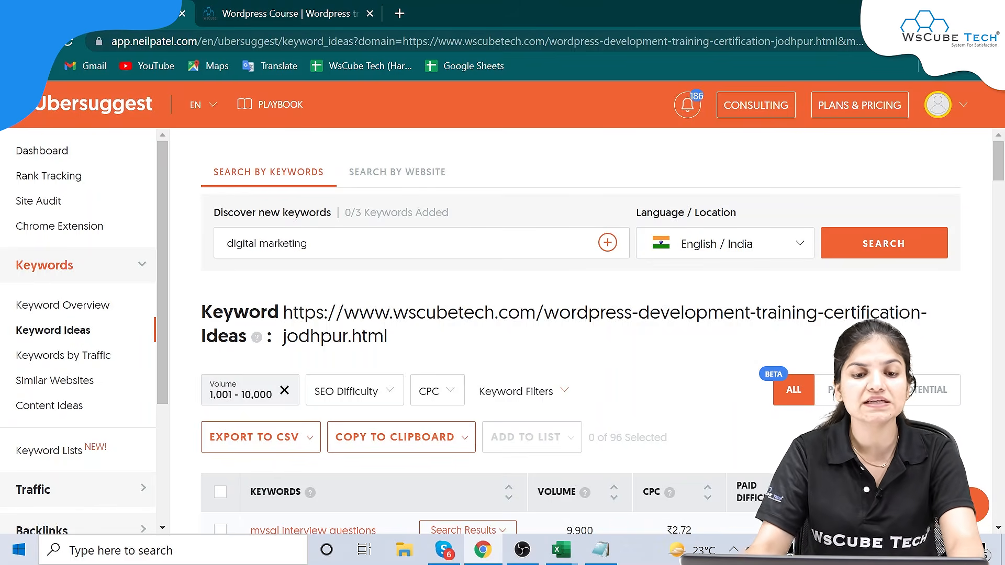
click(929, 242)
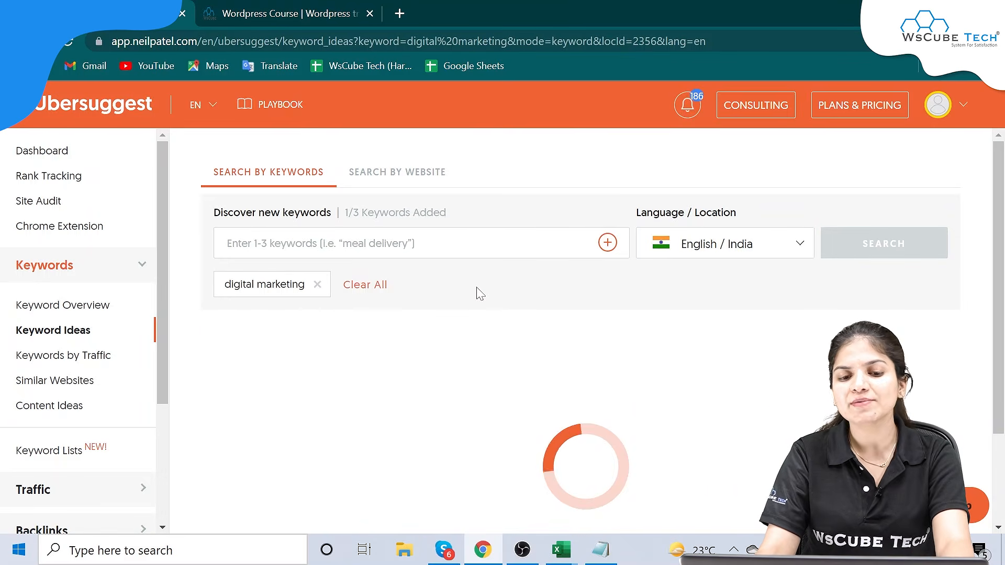
- Filter the digital marketing keyword ideas to a minimum volume of 10,000 with no upper limit
scroll(482, 285, down, 4)
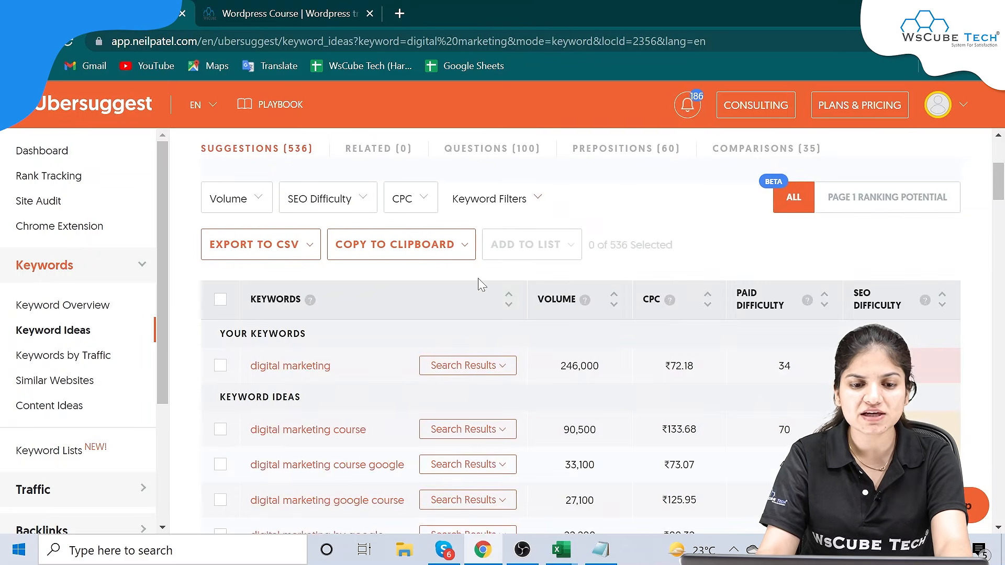
scroll(482, 285, up, 4)
scroll(482, 285, down, 3)
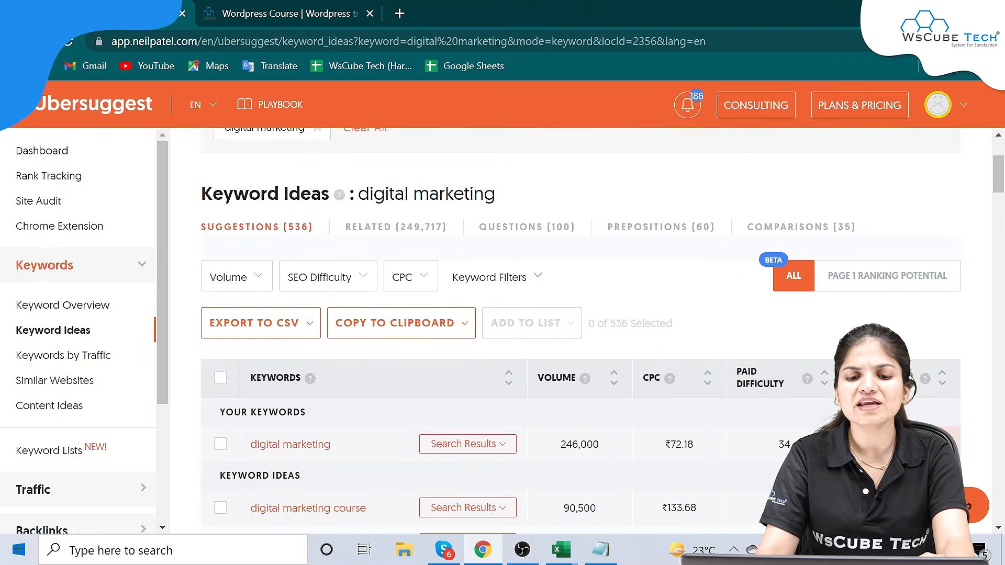
click(259, 281)
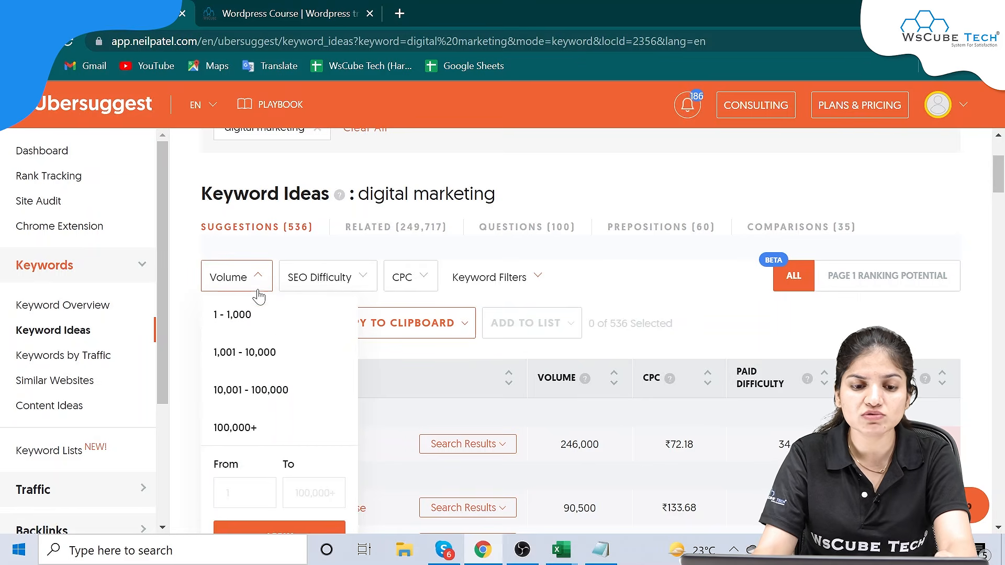
click(258, 280)
click(257, 282)
click(226, 493)
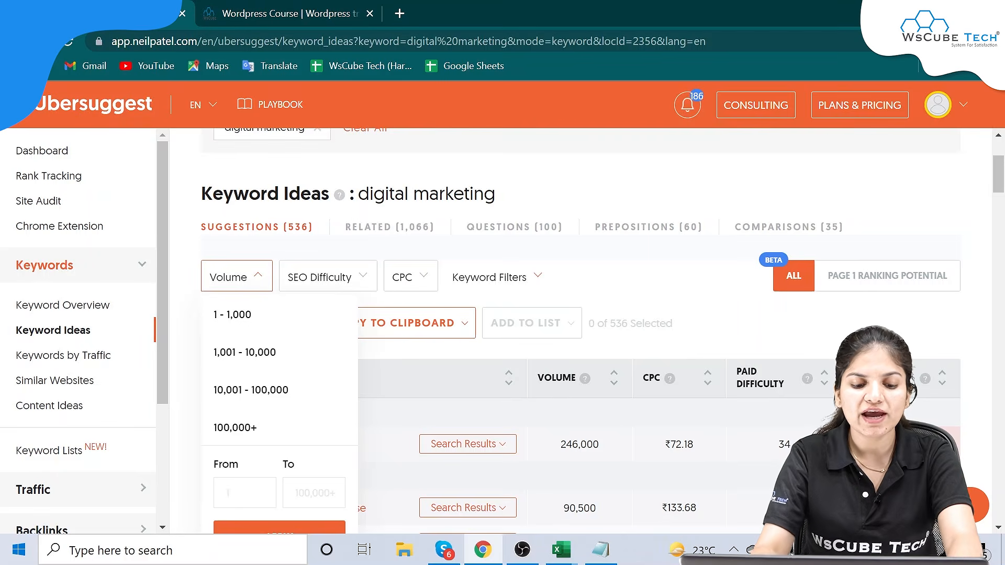
text(100,000)
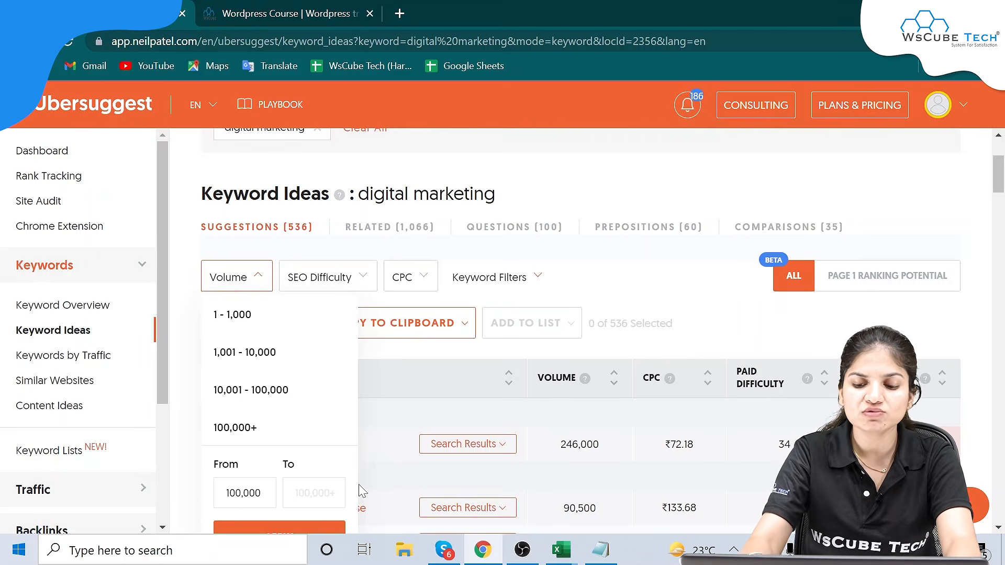
scroll(299, 531, down, 1)
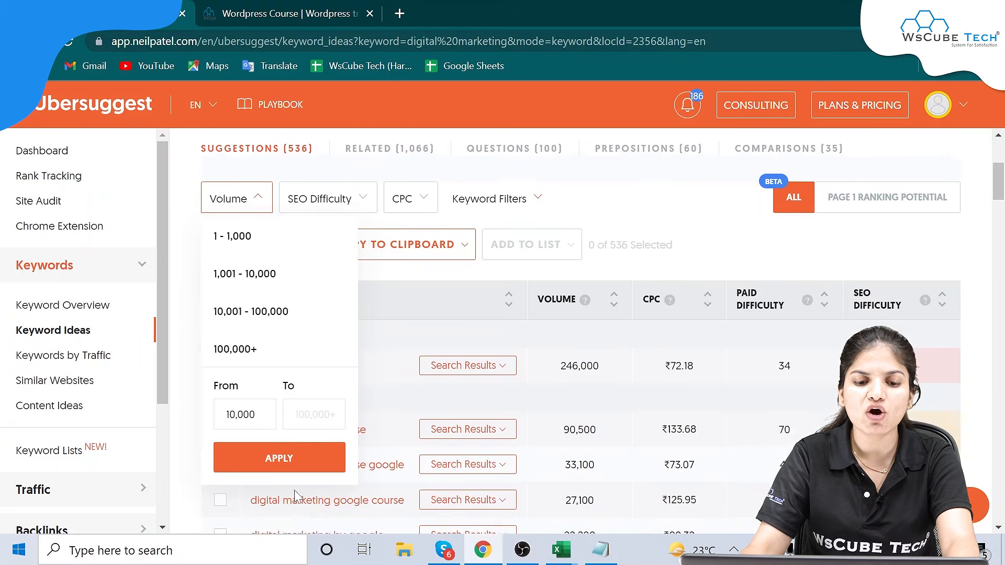
click(291, 460)
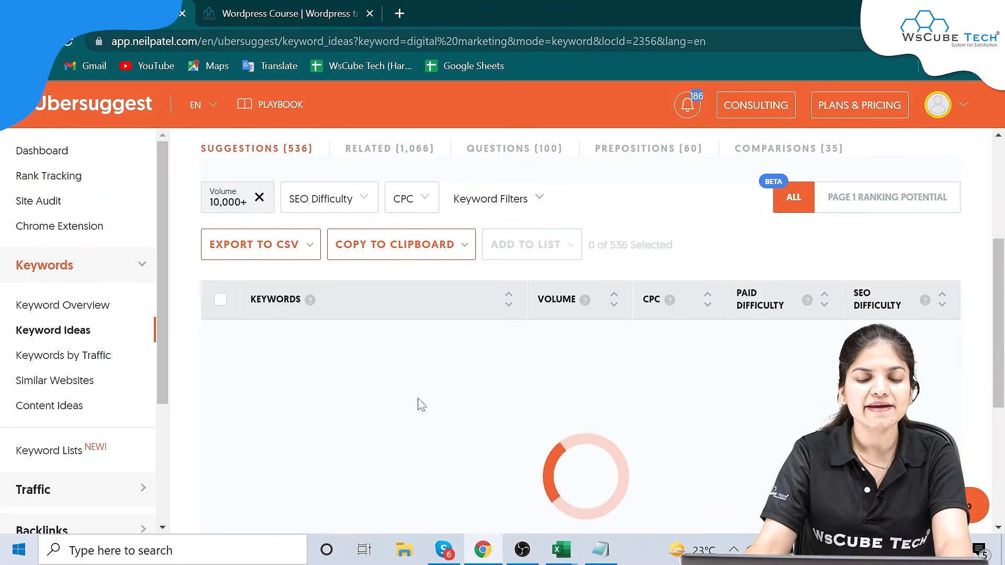
- Filter the digital marketing keyword ideas to an SEO difficulty of up to 69
scroll(418, 388, up, 3)
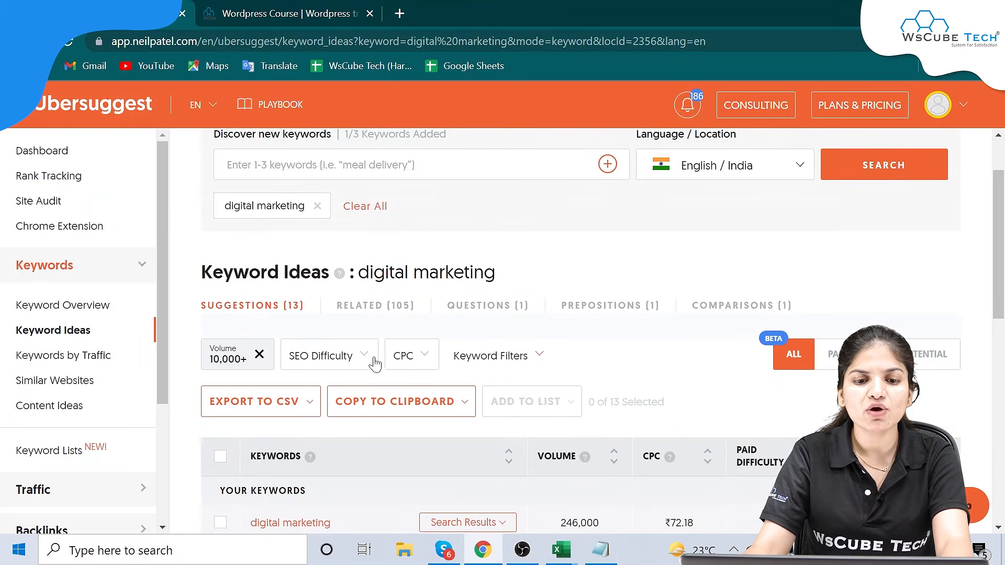
click(330, 361)
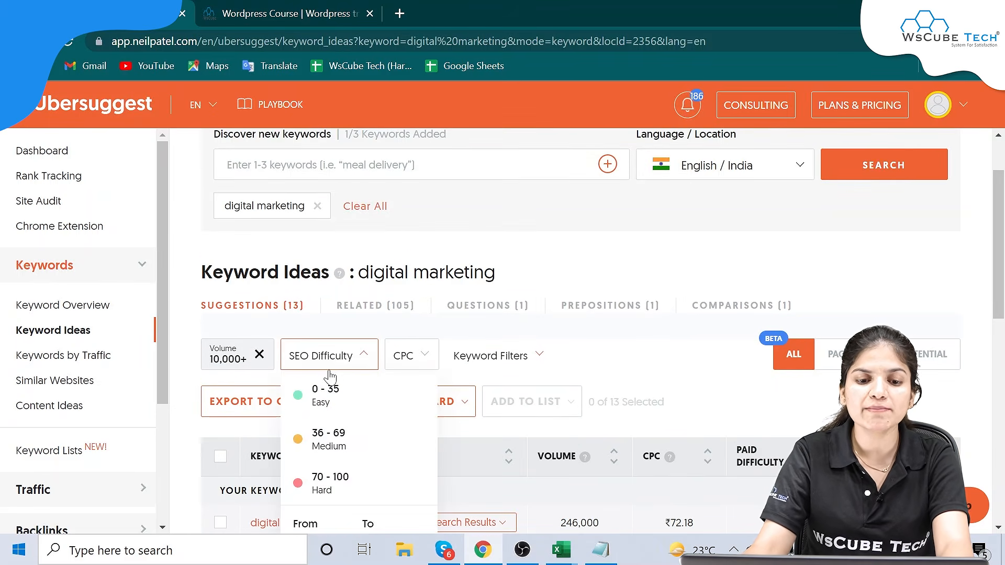
scroll(330, 367, down, 2)
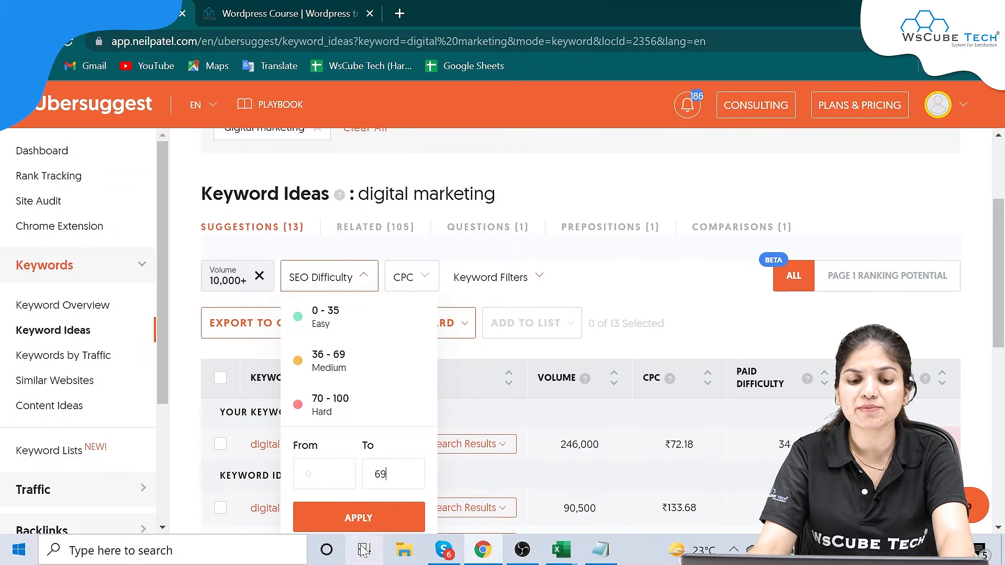
click(363, 517)
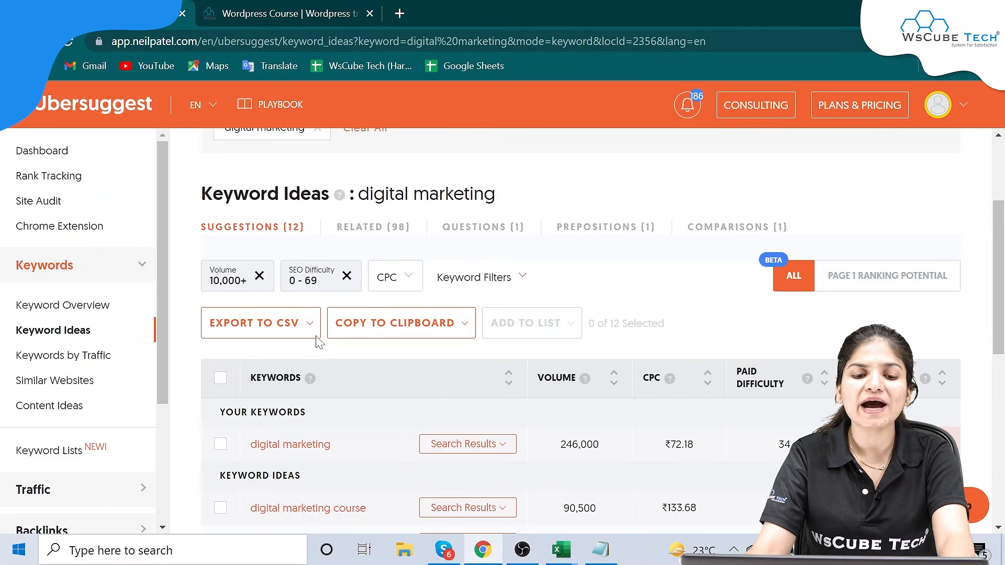
- Export the filtered digital marketing keyword ideas to CSV and open the downloaded file in Excel
click(250, 330)
click(253, 365)
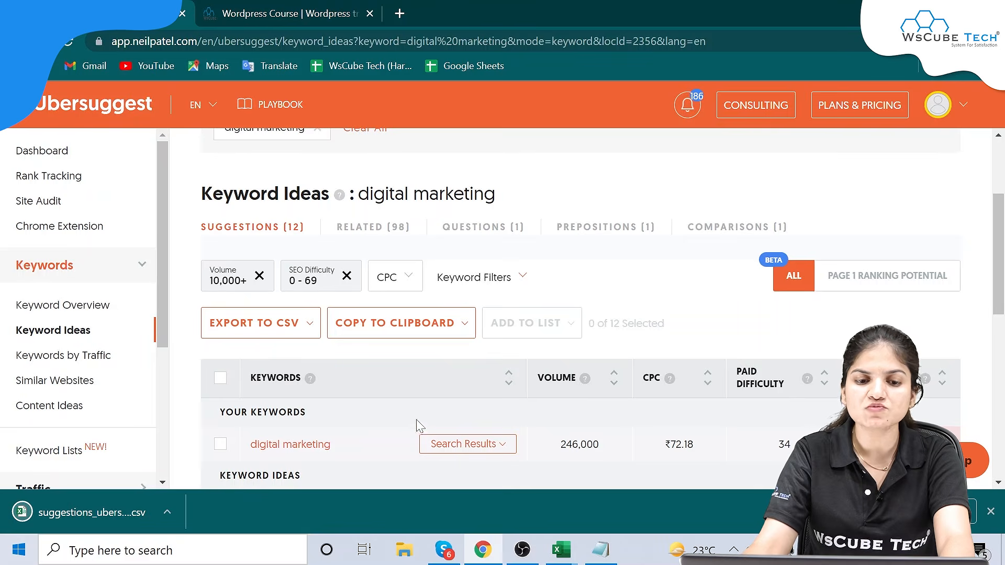
click(104, 512)
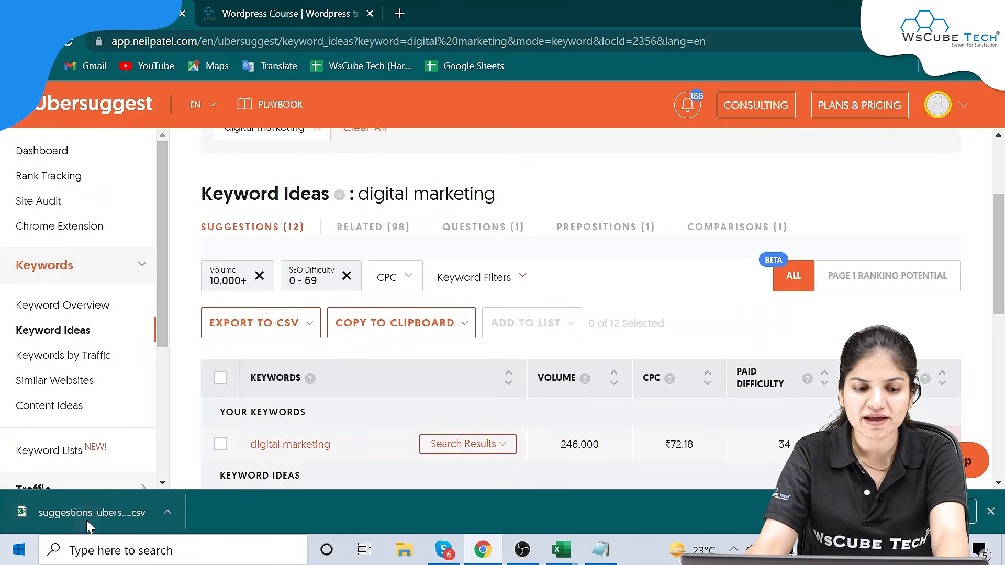
mouse_move(577, 549)
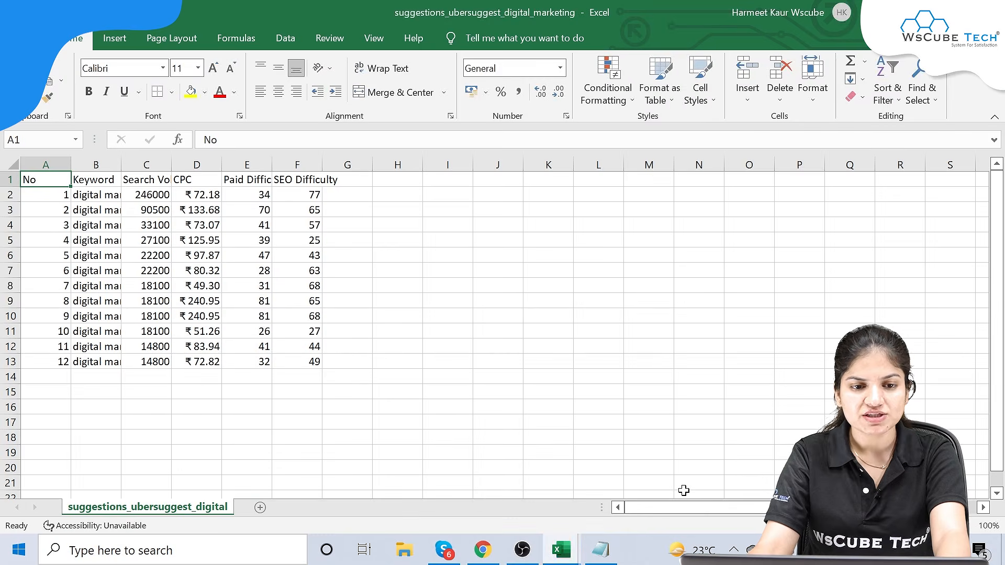
- Fit the Keyword column to its contents and widen the Search Volume and CPC columns
double_click(121, 164)
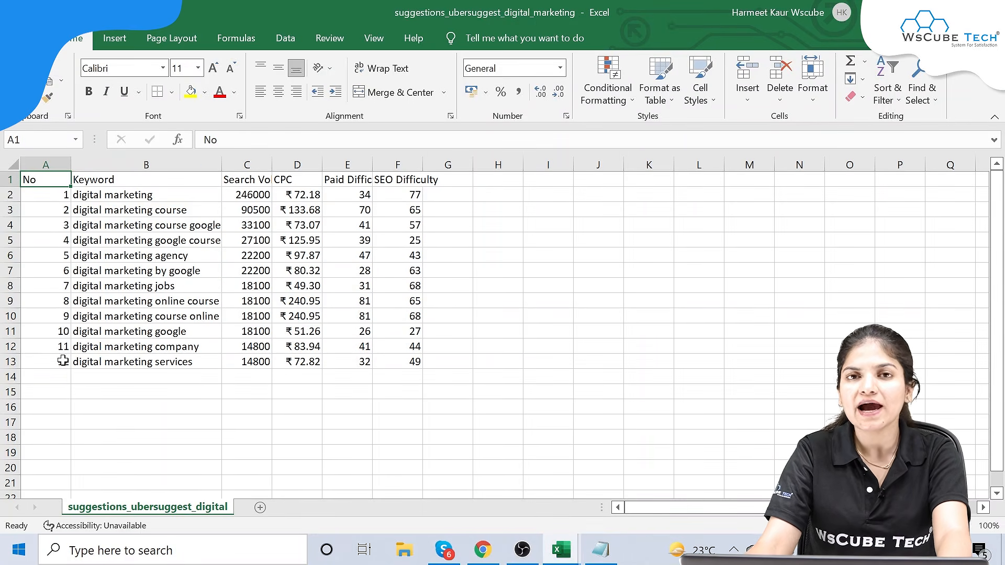
double_click(273, 165)
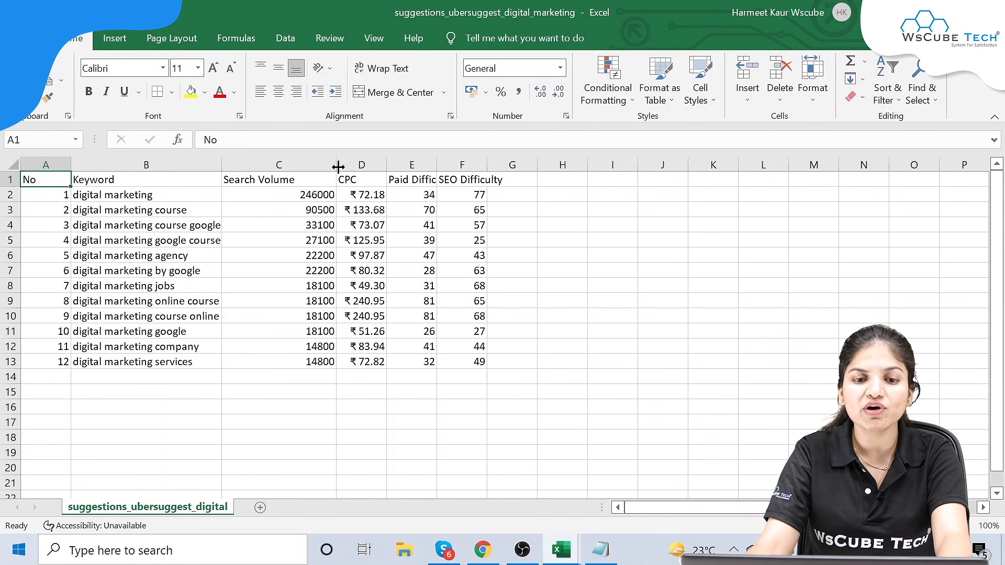
drag(387, 166, 432, 168)
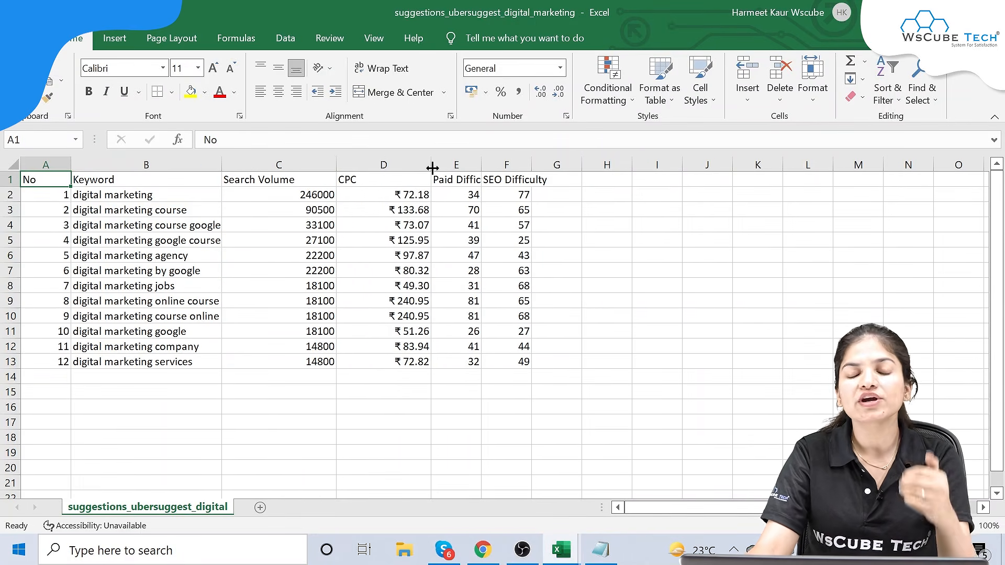
- Delete the CPC and Paid Difficulty columns from the digital marketing keyword sheet
click(403, 165)
ctrl+click(462, 161)
right_click(463, 162)
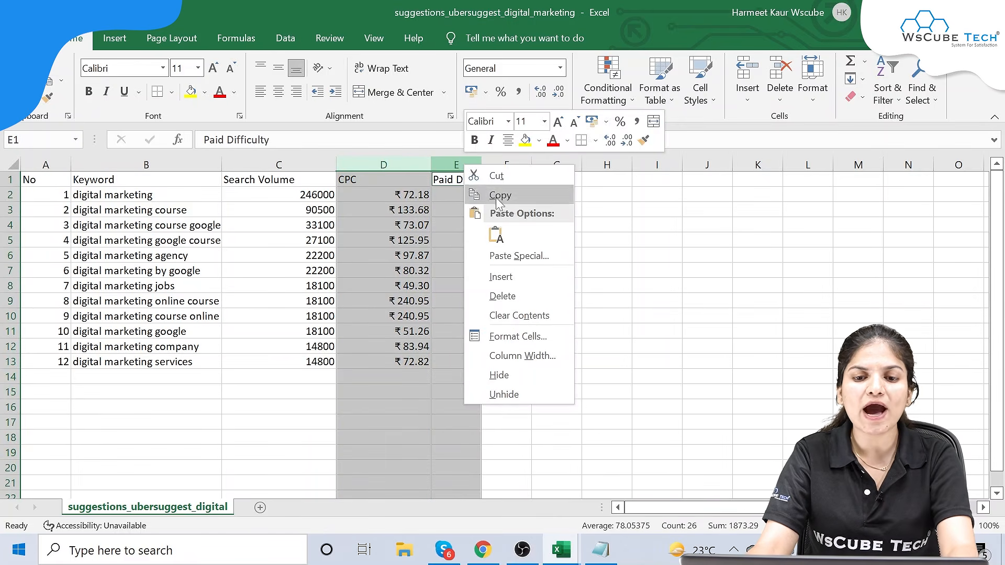
click(510, 294)
click(574, 289)
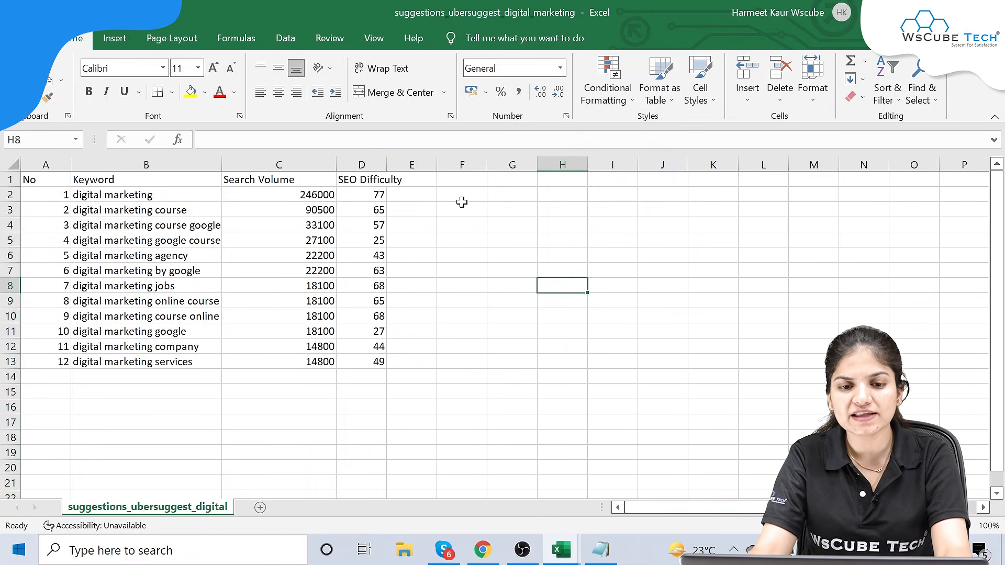
- Widen the SEO Difficulty and Keyword columns, and return to the Ubersuggest keyword ideas in Chrome
drag(388, 166, 441, 166)
click(507, 232)
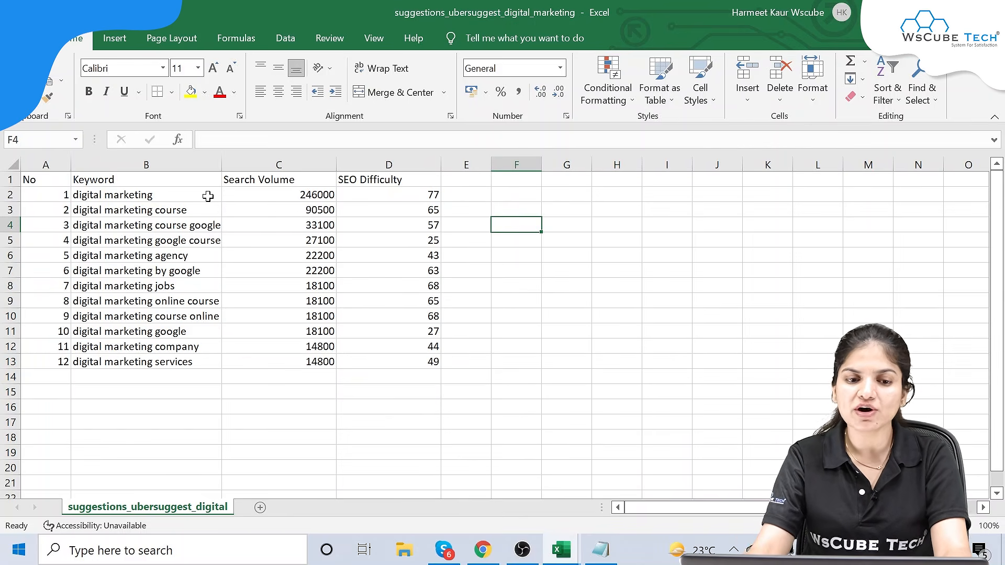
drag(222, 166, 237, 167)
click(273, 377)
click(483, 550)
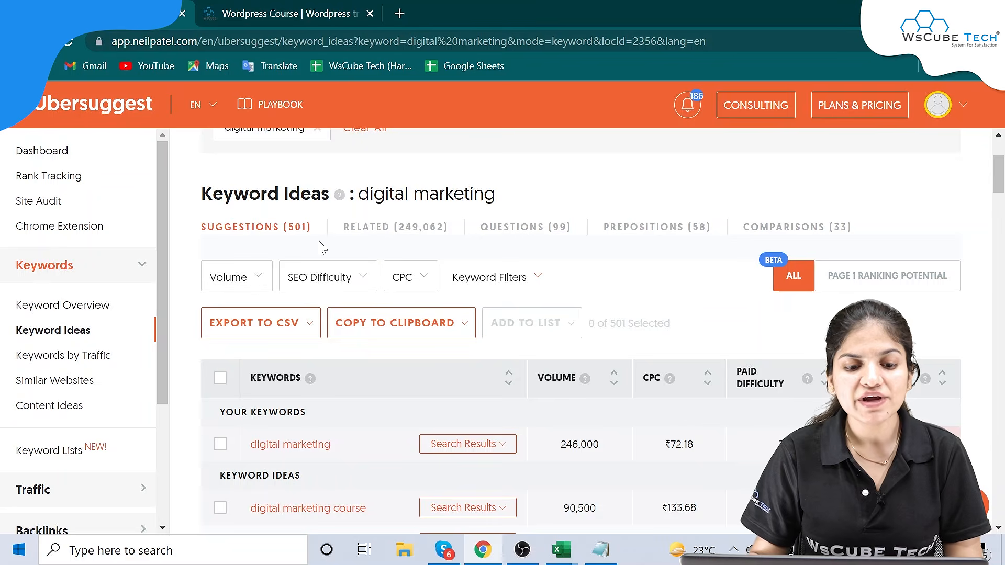
- Review the related keyword ideas for digital marketing
click(398, 232)
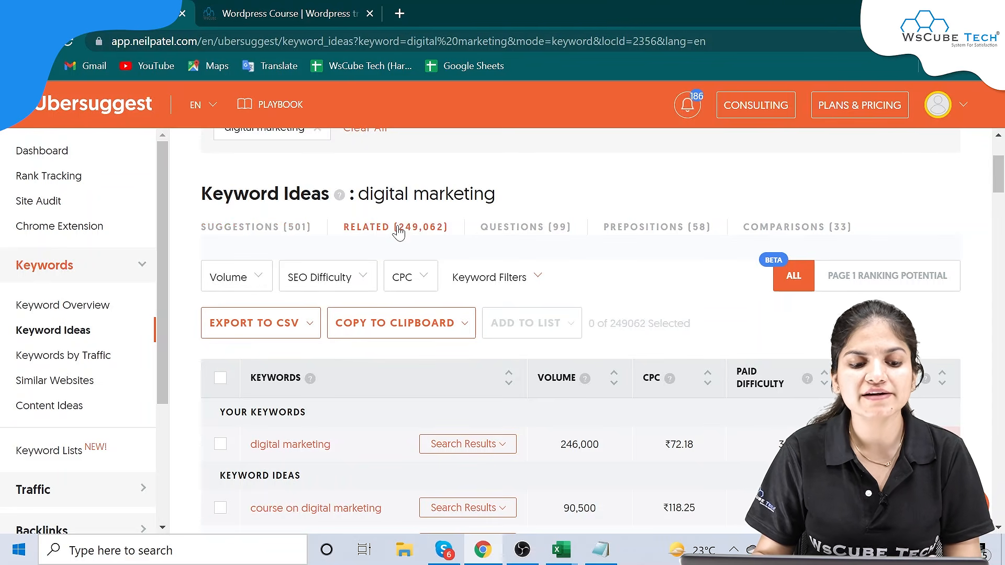
scroll(385, 365, down, 2)
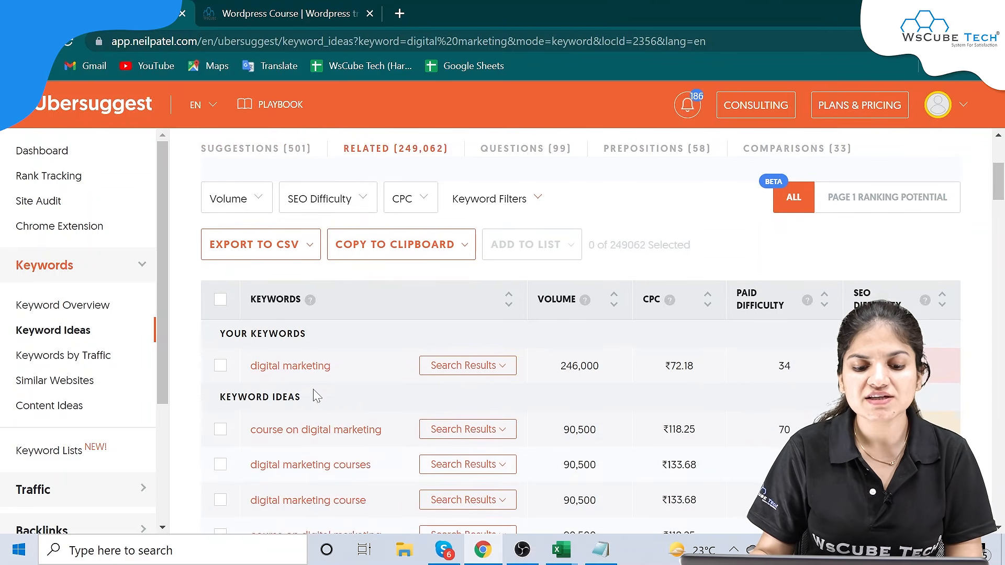
scroll(318, 392, down, 1)
scroll(500, 285, up, 5)
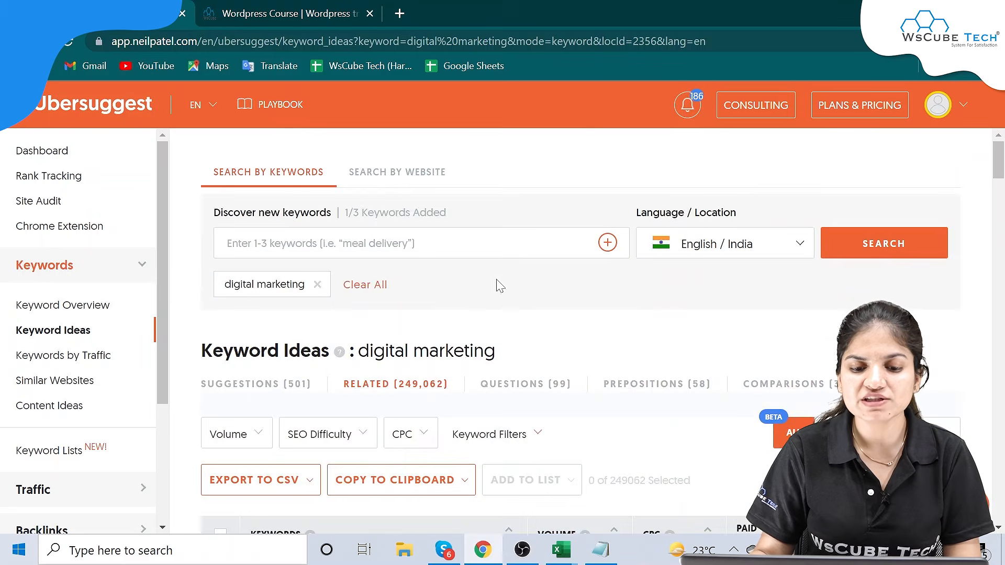
- Show the question-based keyword ideas for digital marketing and look through their volume and CPC figures
click(500, 386)
scroll(508, 398, down, 3)
scroll(354, 377, down, 3)
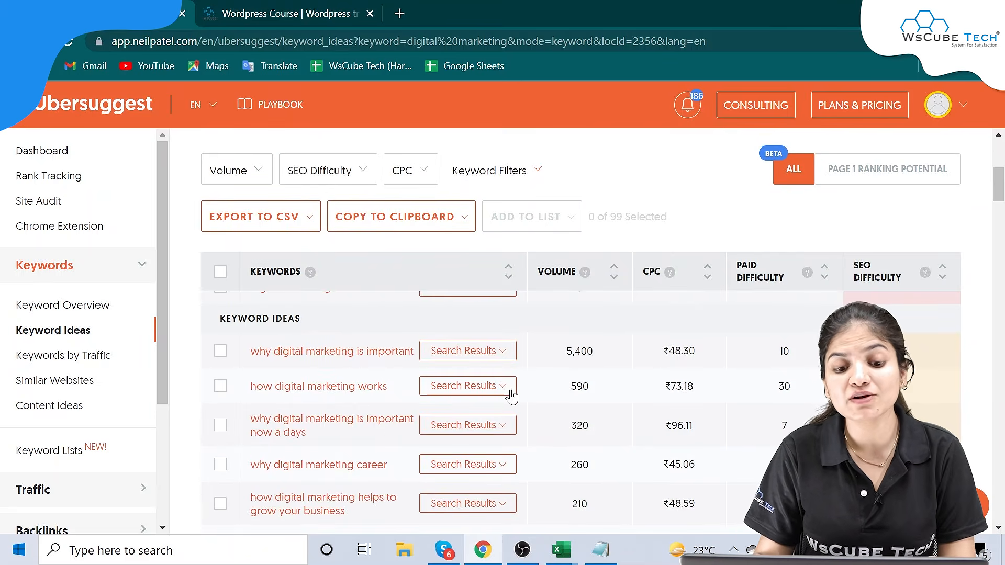
scroll(511, 393, up, 5)
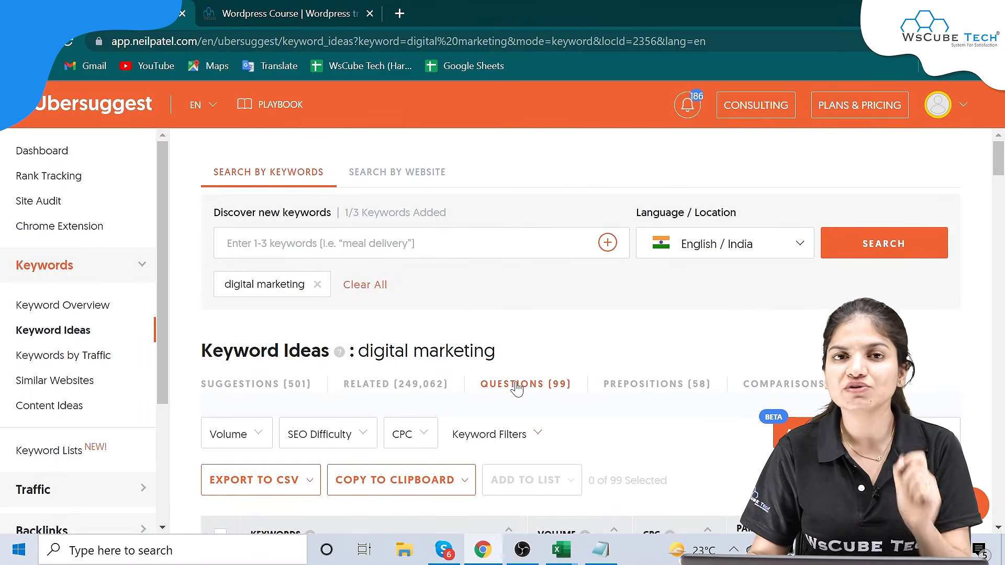
- Show the preposition keyword ideas for digital marketing and read through the listed phrases
click(628, 384)
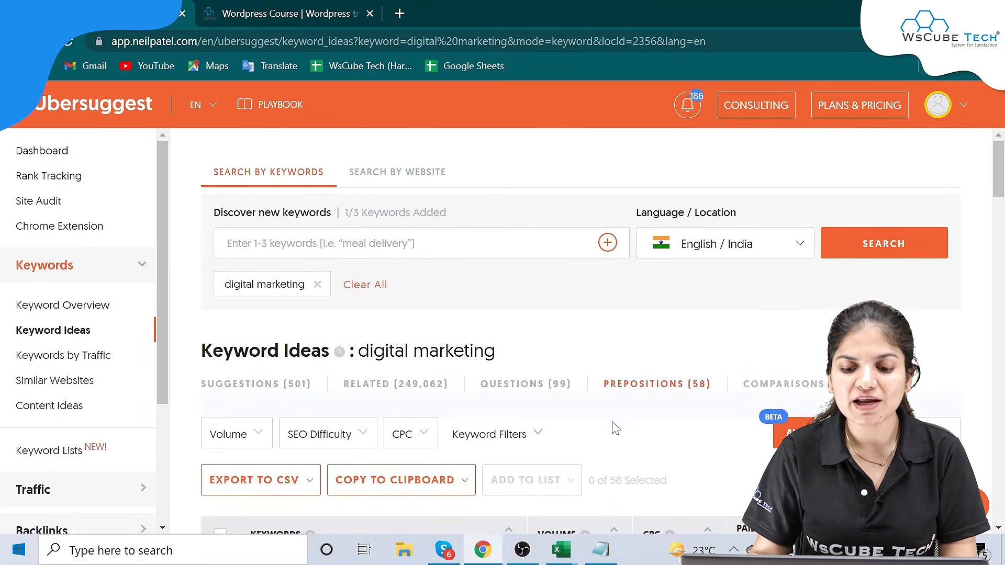
scroll(615, 425, down, 3)
scroll(324, 463, down, 2)
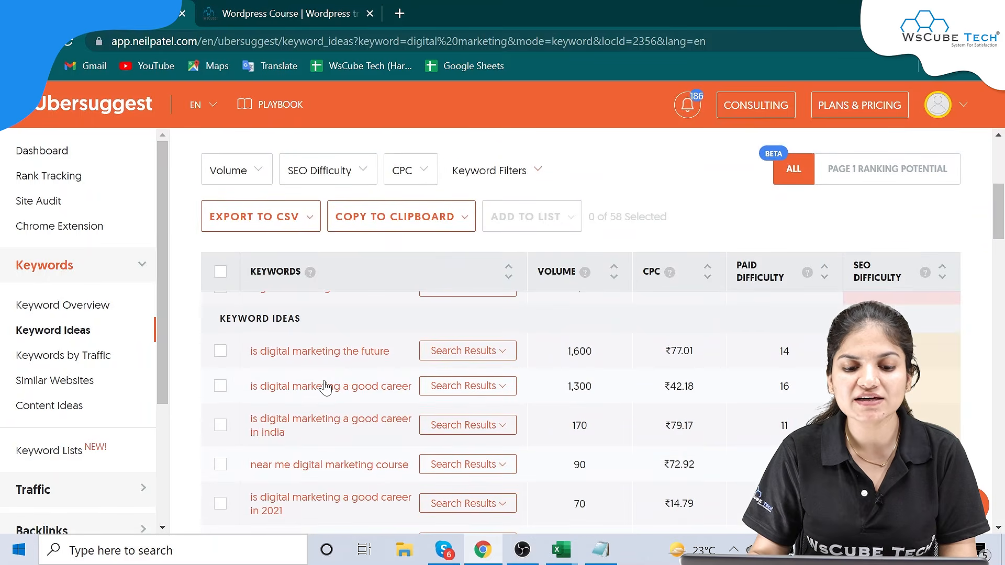
scroll(328, 396, up, 1)
scroll(291, 451, down, 3)
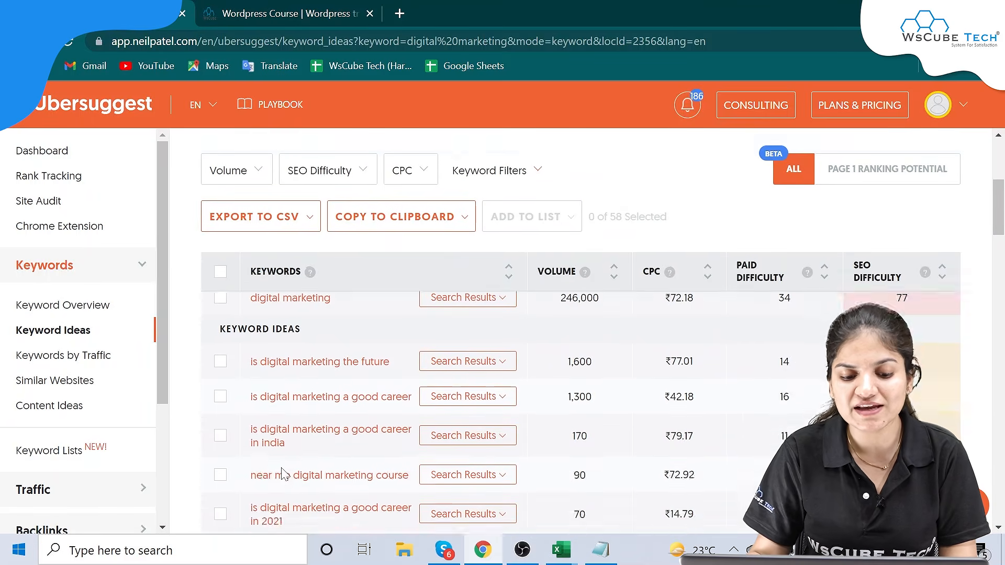
scroll(285, 427, down, 2)
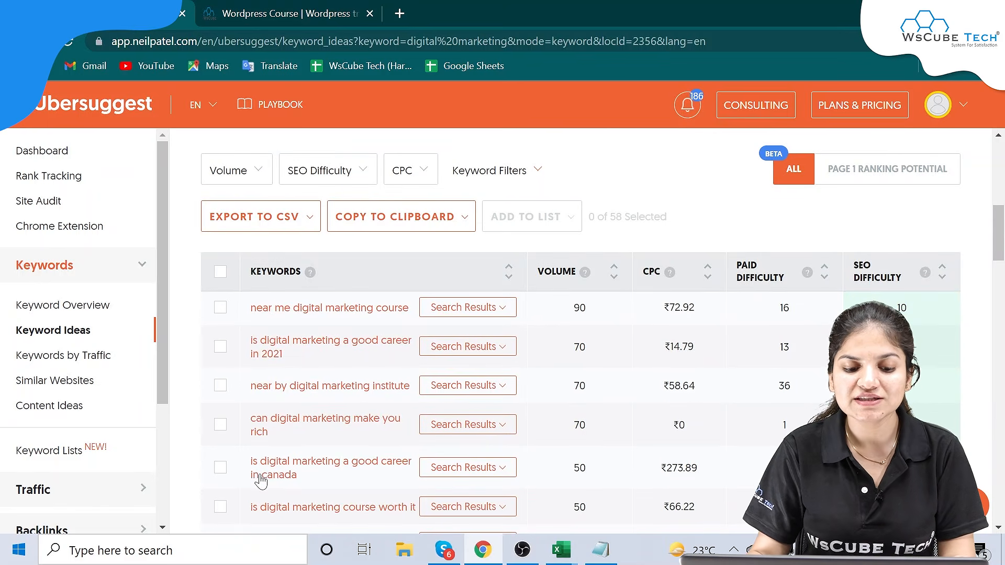
scroll(601, 378, up, 3)
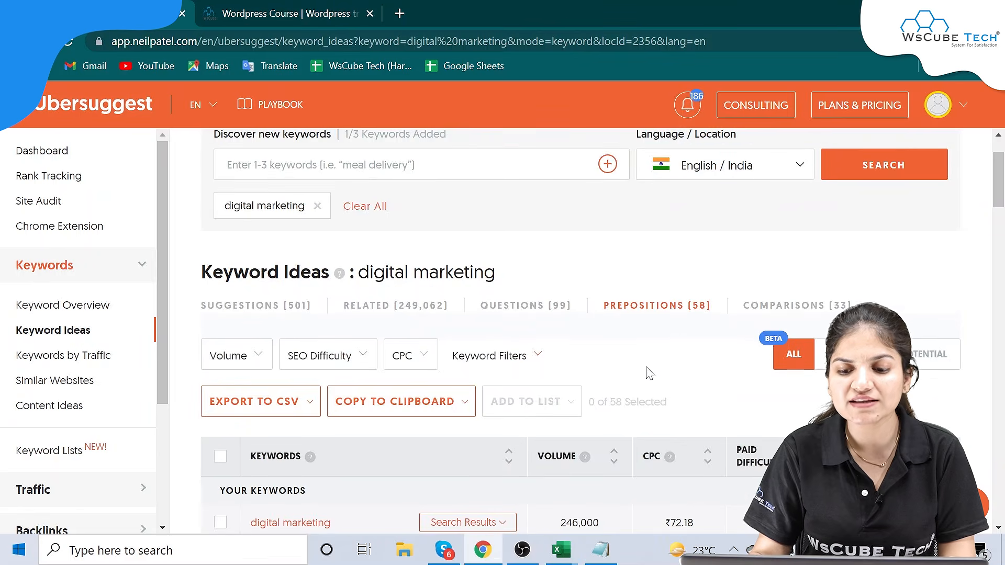
- Look through the comparison keyword ideas for digital marketing, and return to the suggestions list
click(781, 309)
scroll(590, 442, down, 3)
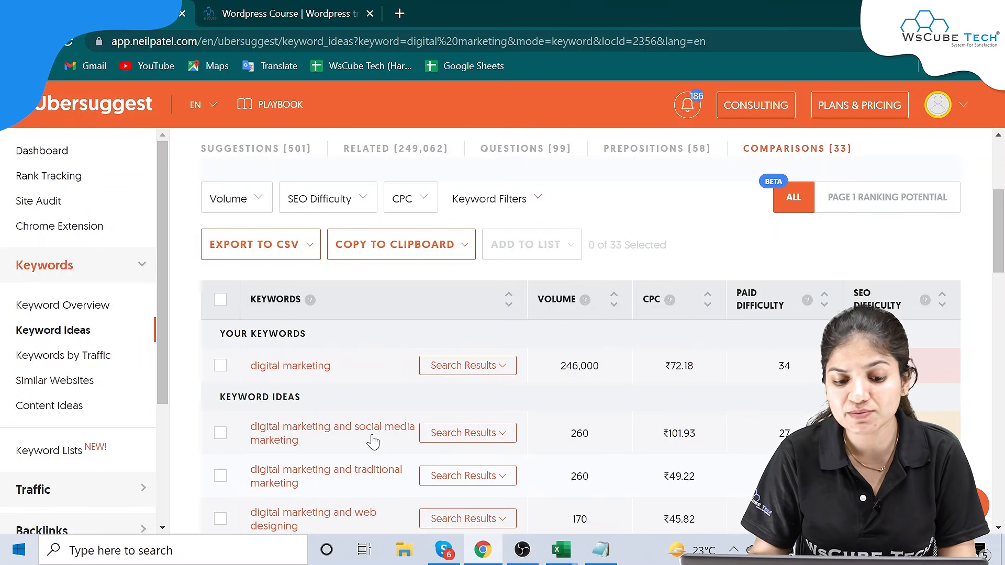
scroll(307, 457, down, 1)
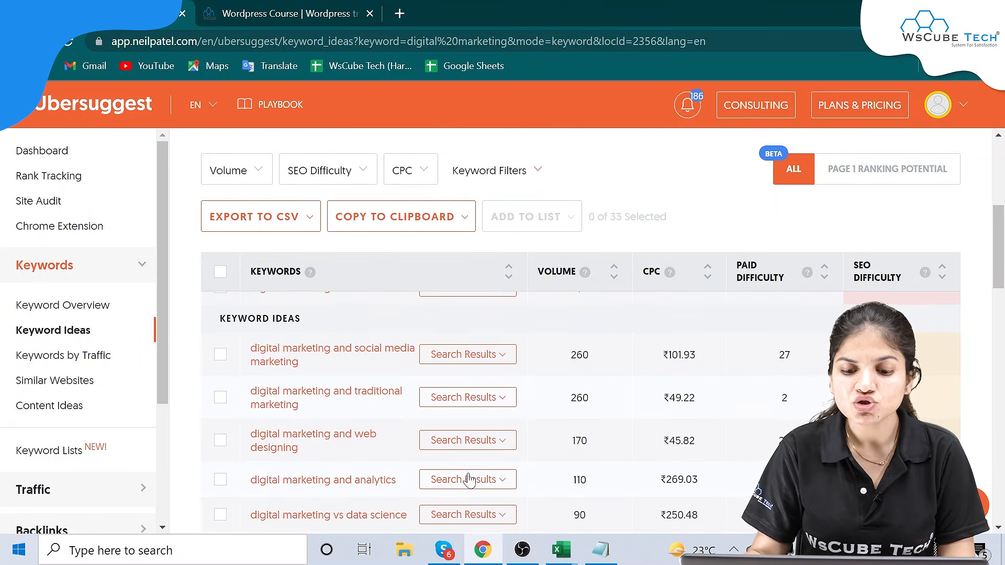
scroll(594, 395, up, 4)
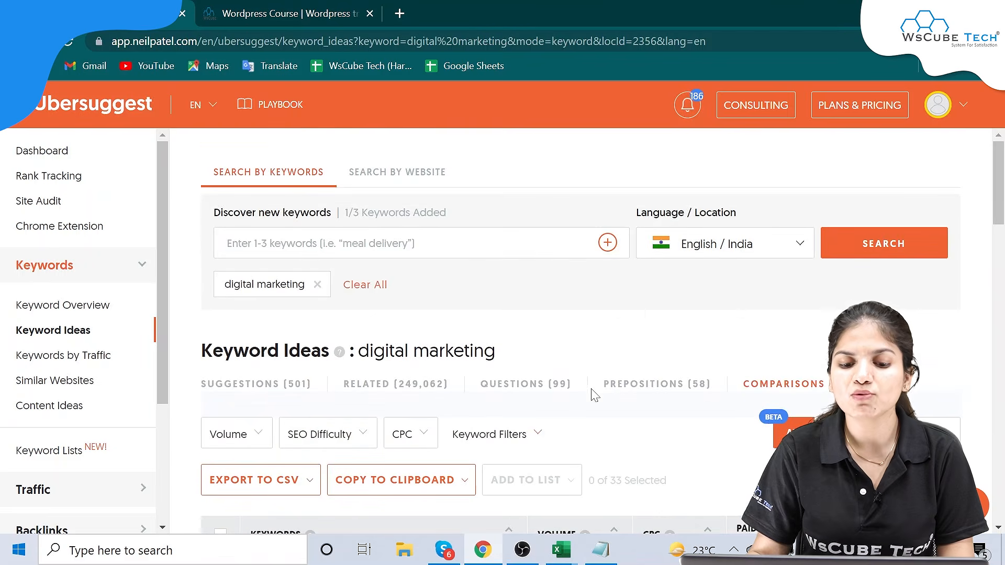
click(253, 390)
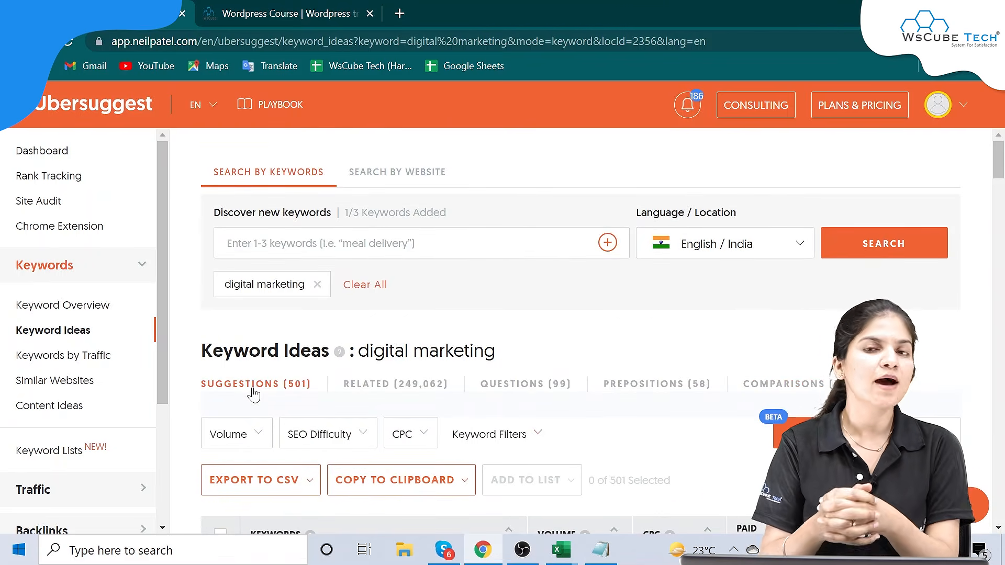